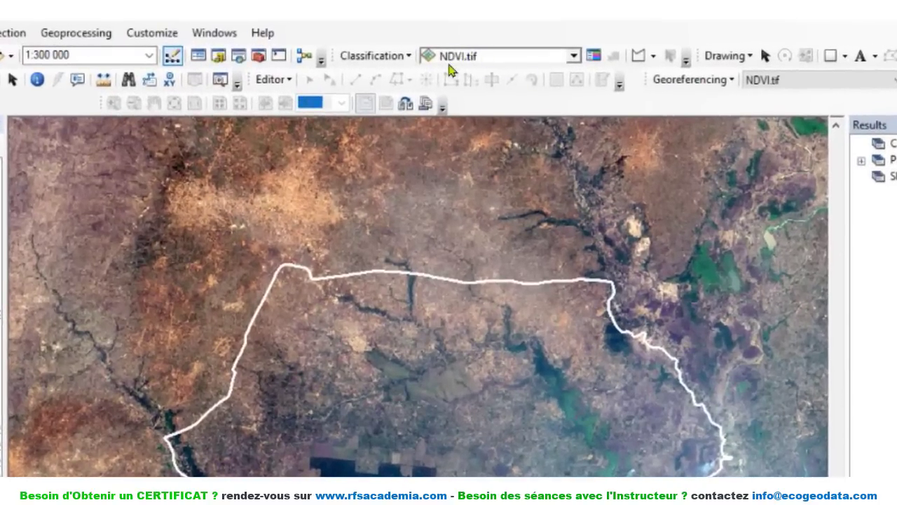
{"action": "left_click", "coordinate": [574, 56]}
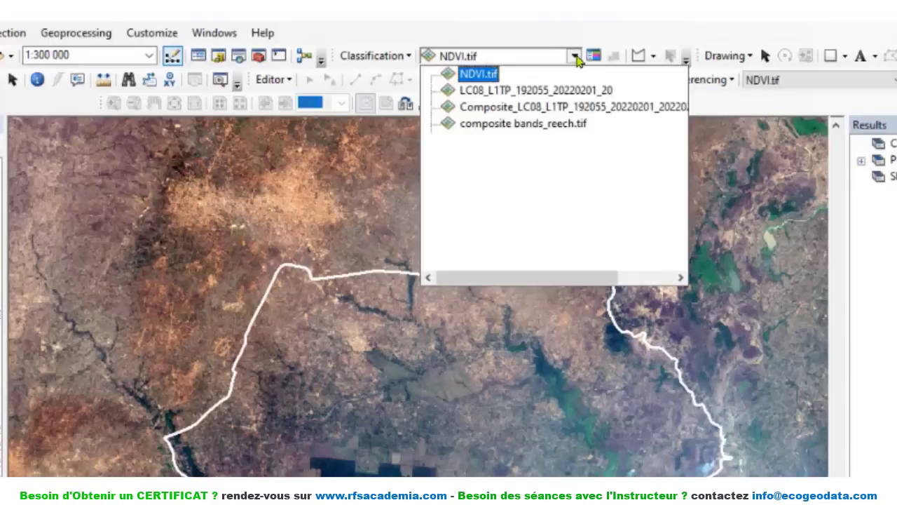
{"action": "left_click", "coordinate": [516, 35]}
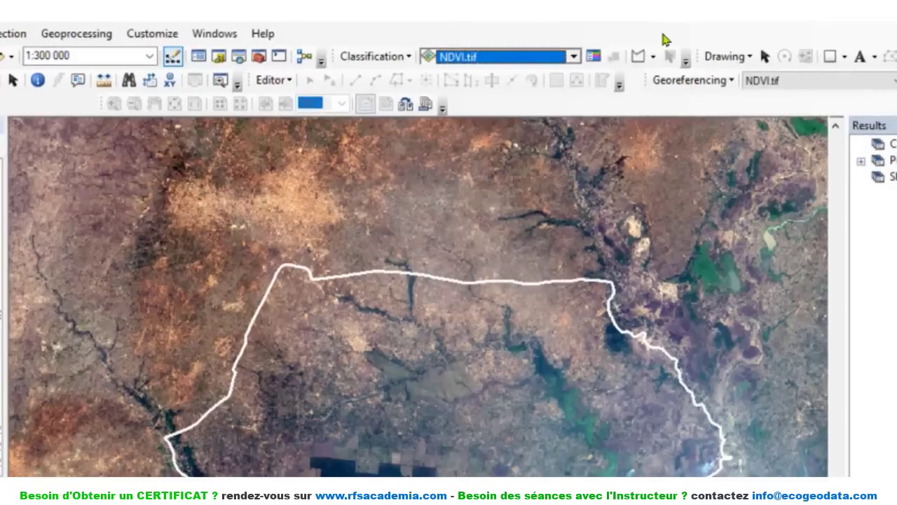
{"action": "right_click", "coordinate": [665, 40]}
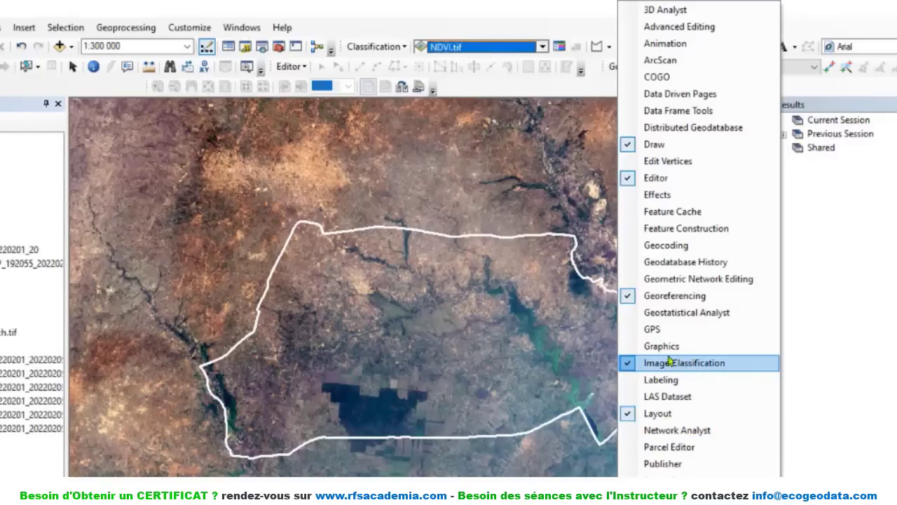
{"action": "left_click", "coordinate": [580, 19]}
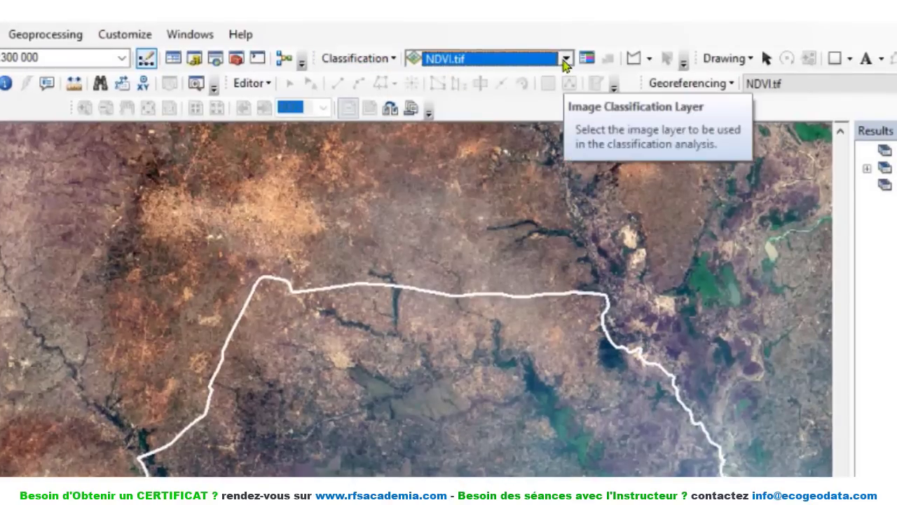
Step: Set LC08_L1TP_192055_20220201_20 as the image layer for classification
{"action": "left_click", "coordinate": [565, 61]}
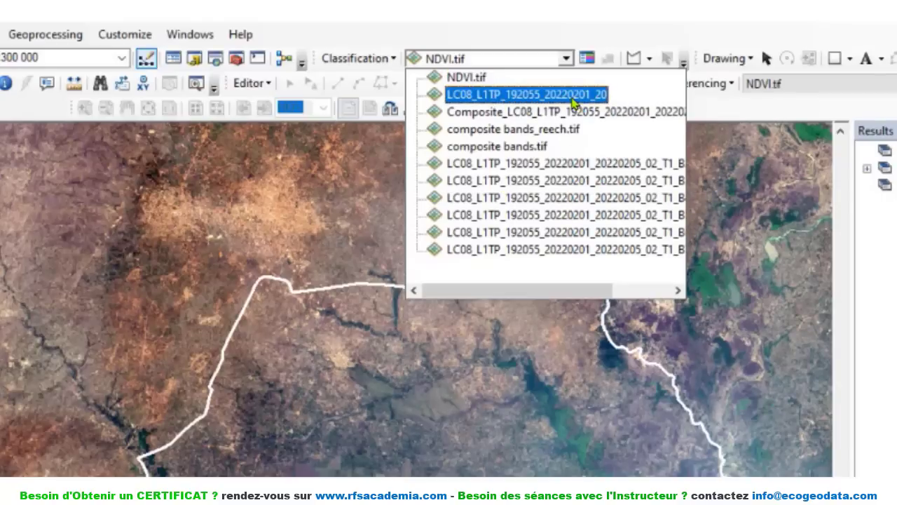
{"action": "left_click", "coordinate": [571, 98]}
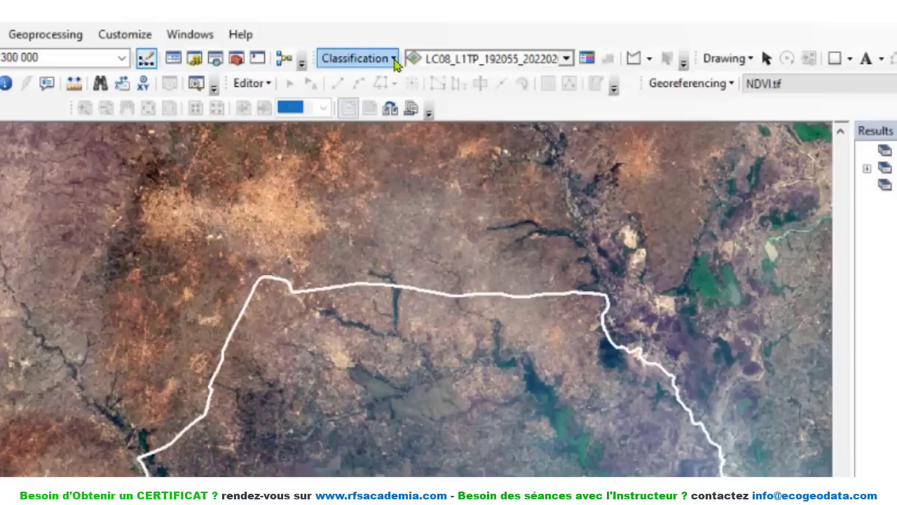
Step: Review the available classification methods and check which extensions, such as Spatial Analyst, are enabled
{"action": "left_click", "coordinate": [395, 61]}
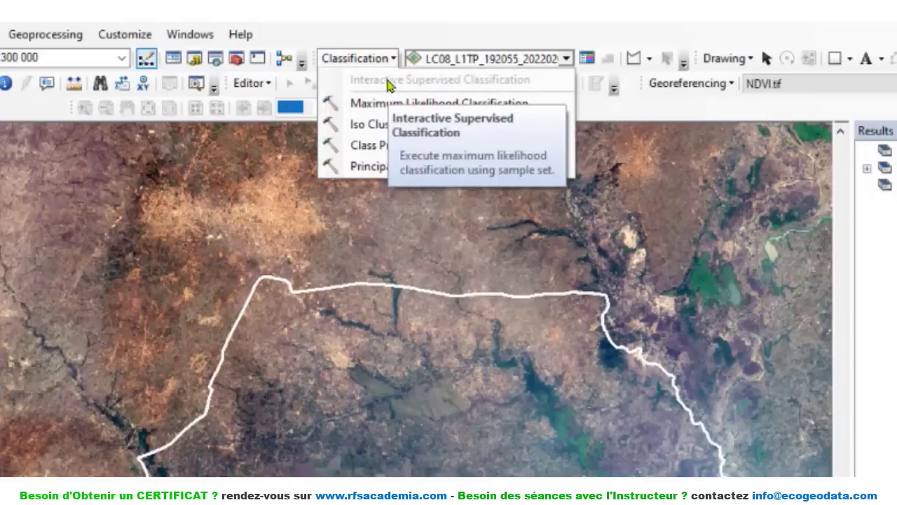
{"action": "left_click", "coordinate": [530, 31]}
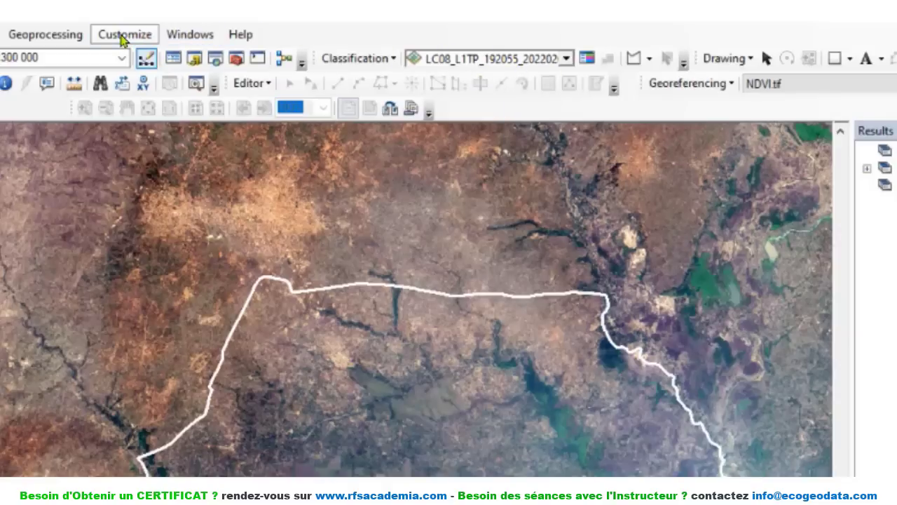
{"action": "left_click", "coordinate": [123, 39]}
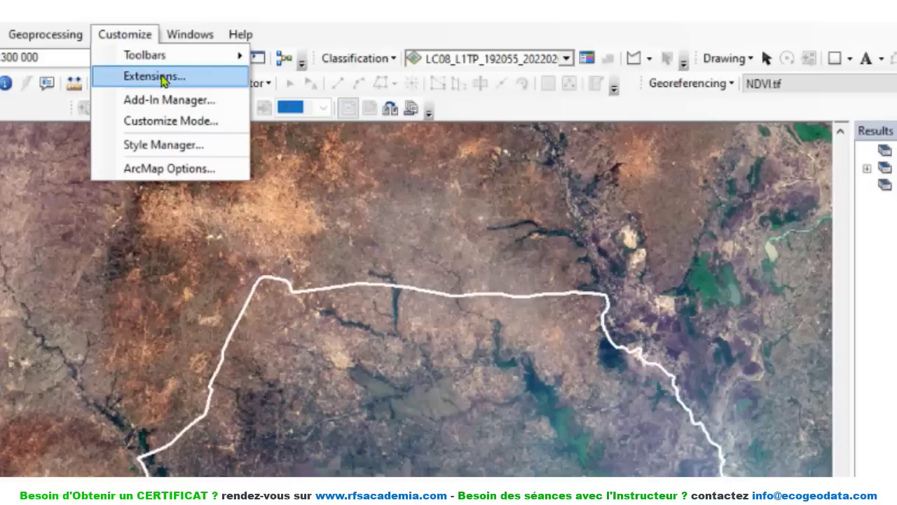
{"action": "left_click", "coordinate": [160, 76]}
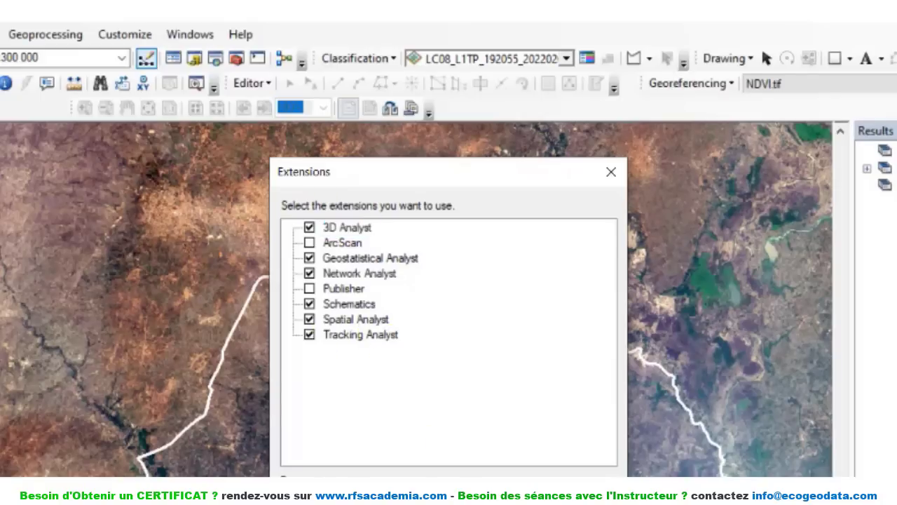
{"action": "left_click", "coordinate": [585, 489]}
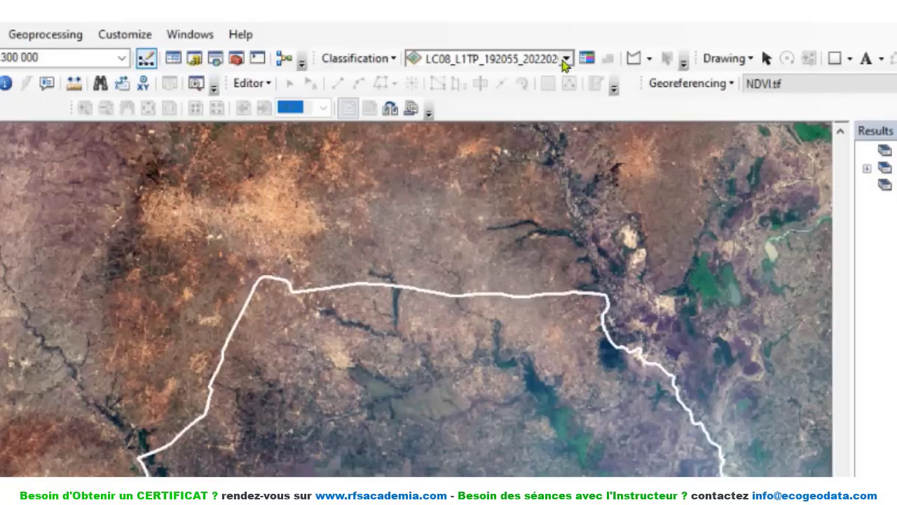
Step: Start an Iso Cluster Unsupervised Classification of the LC08_L1TP_192055_20220201_20 layer with 6 classes
{"action": "left_click", "coordinate": [565, 59]}
{"action": "left_click", "coordinate": [488, 95]}
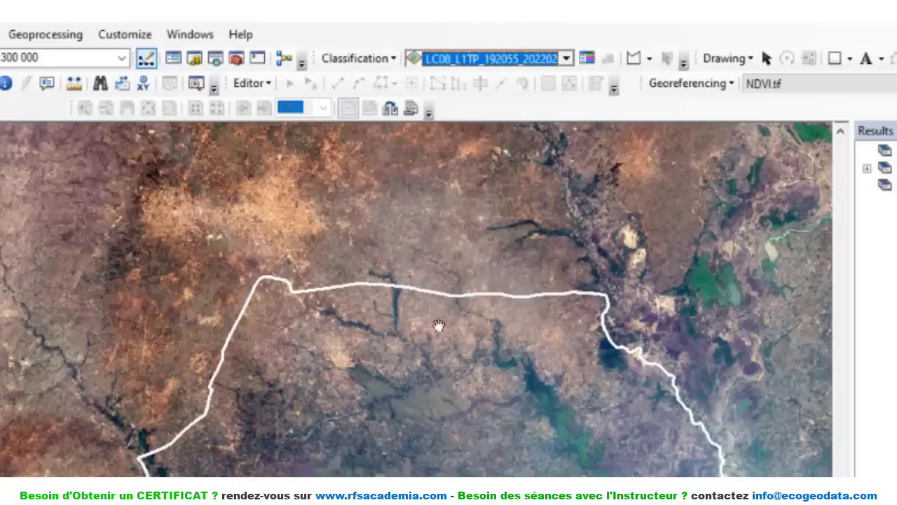
{"action": "left_click", "coordinate": [395, 59]}
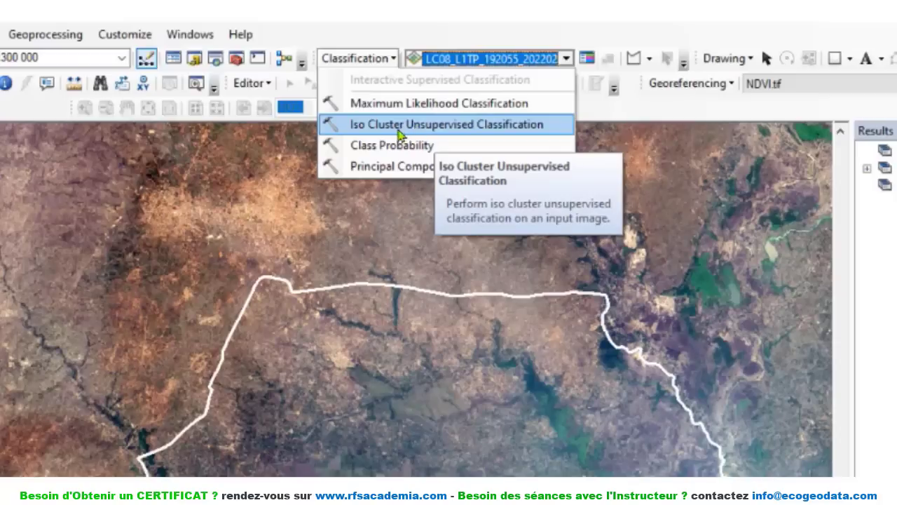
{"action": "left_click", "coordinate": [399, 130]}
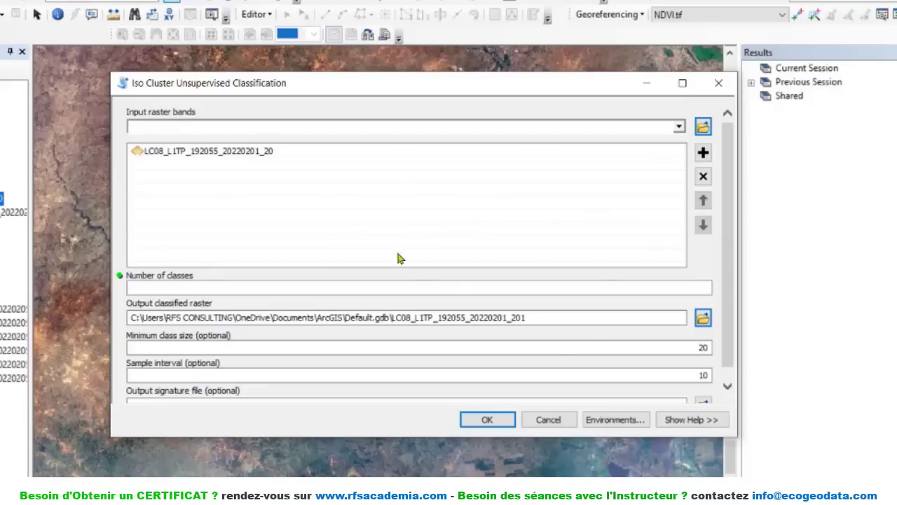
{"action": "left_click", "coordinate": [705, 286]}
{"action": "type", "text": "6"}
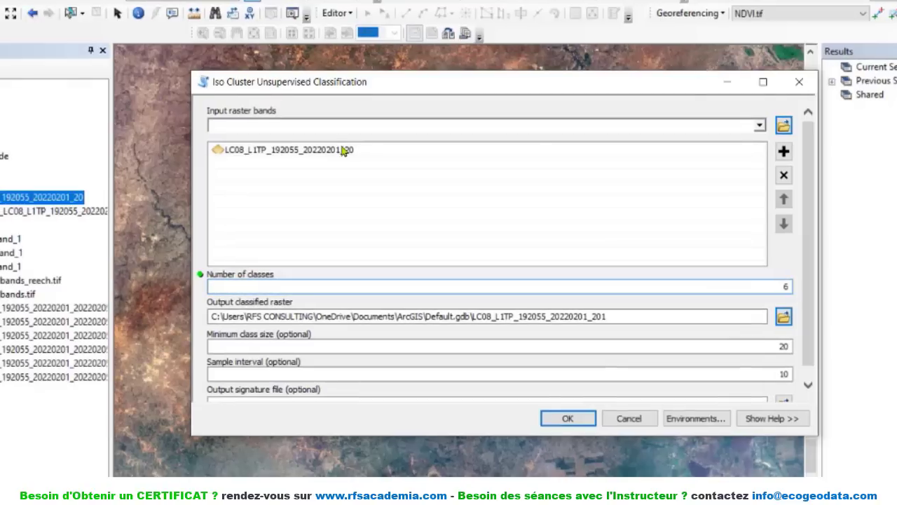
{"action": "left_click", "coordinate": [343, 149]}
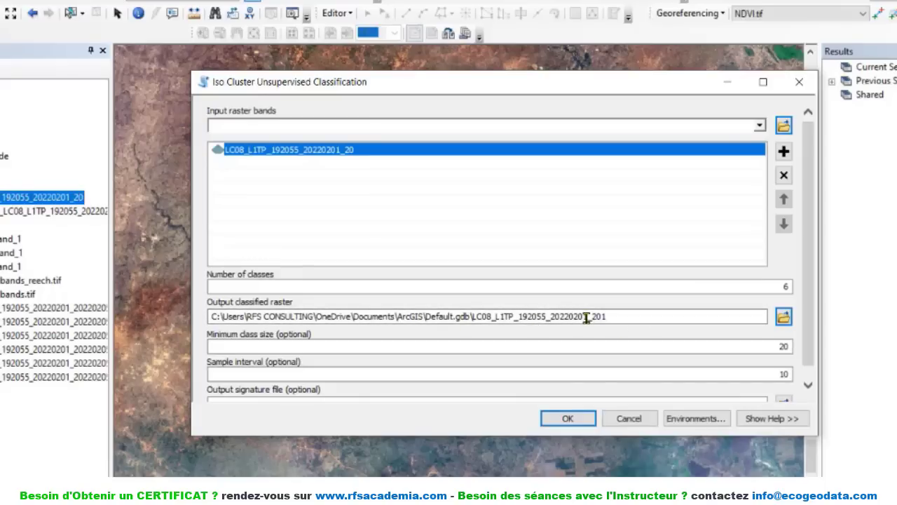
Step: Save the output classified raster as class_non_sup.tif in the training project folder
{"action": "left_click", "coordinate": [782, 318]}
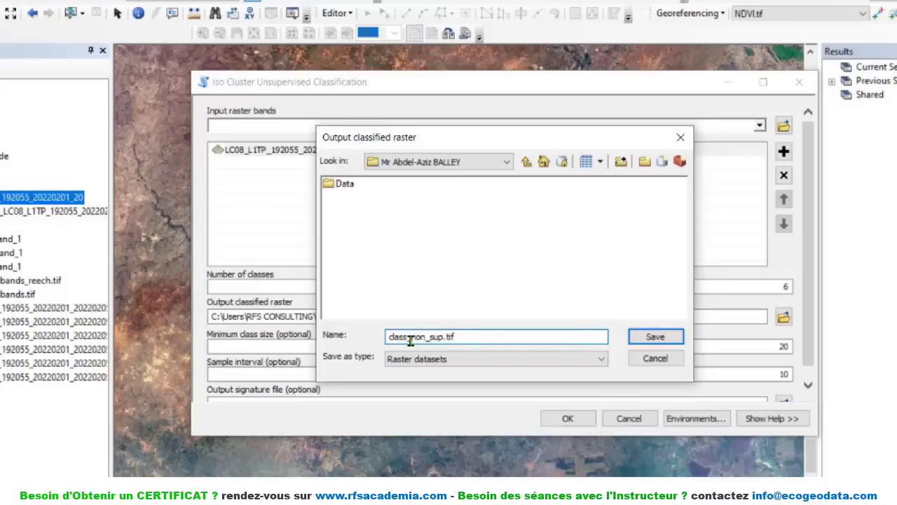
{"action": "left_click", "coordinate": [661, 338]}
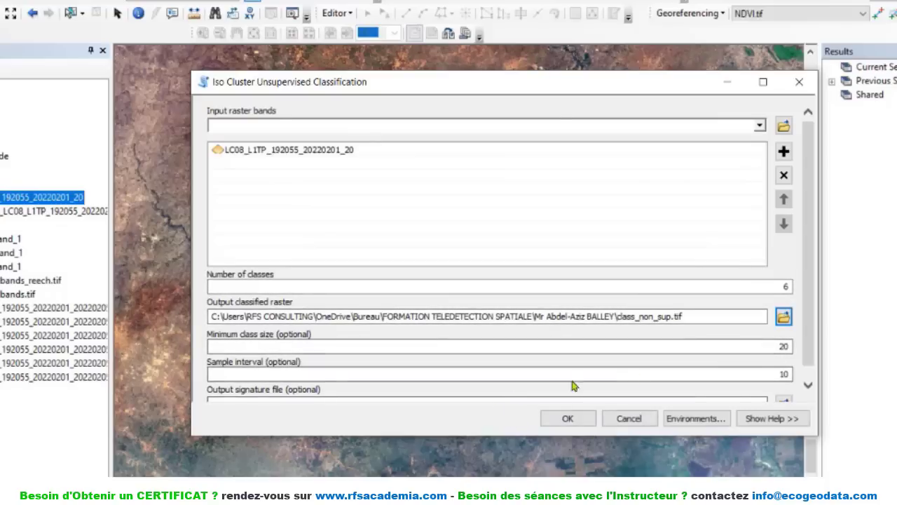
{"action": "scroll", "coordinate": [811, 367], "scroll_direction": "down", "scroll_amount": 1}
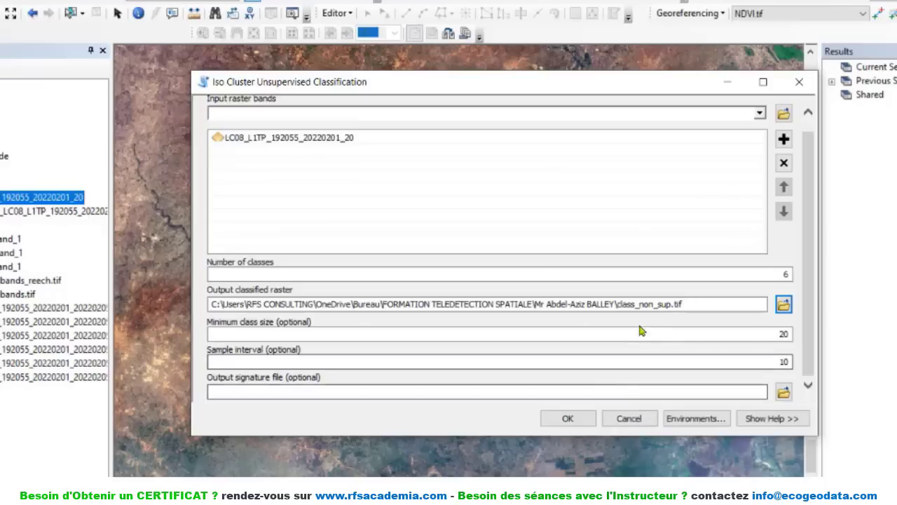
Step: Set the processing extent in the tool's environment settings to the same as layer zone_d'etude
{"action": "left_click", "coordinate": [696, 419]}
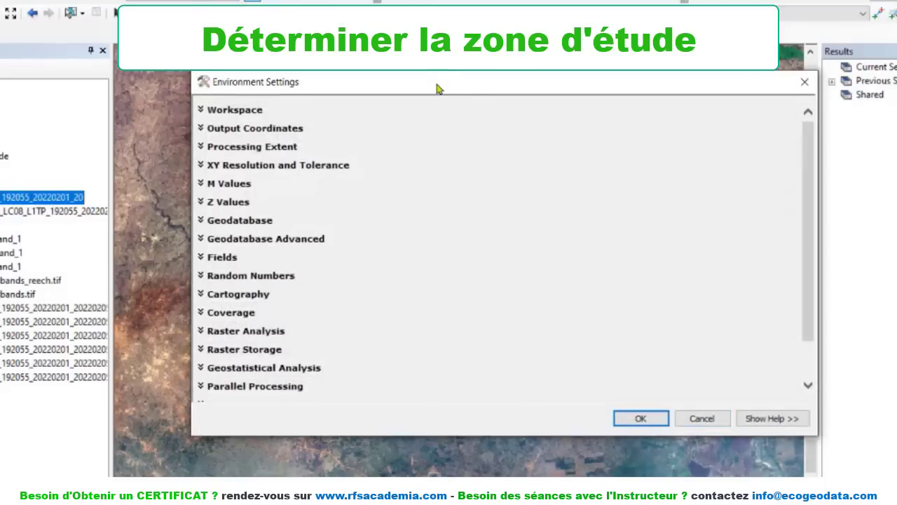
{"action": "left_click_drag", "start_coordinate": [435, 88], "coordinate": [483, 114]}
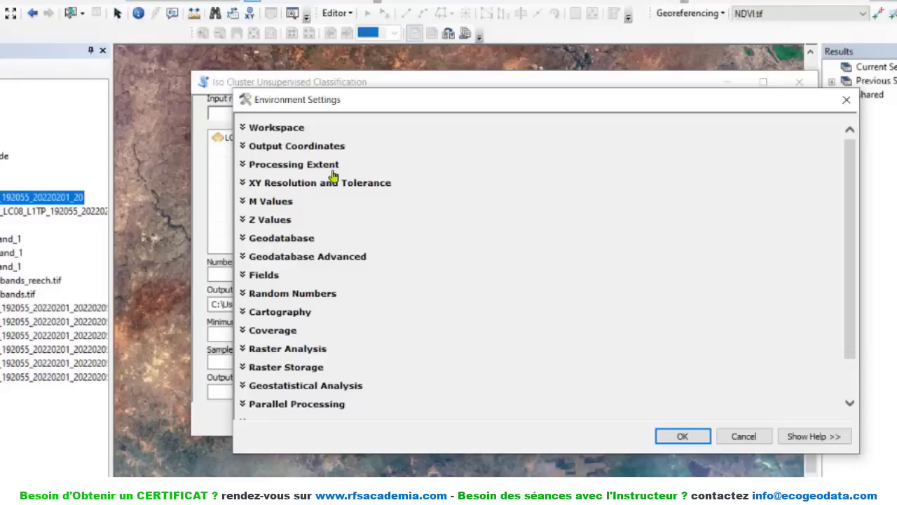
{"action": "left_click", "coordinate": [243, 166]}
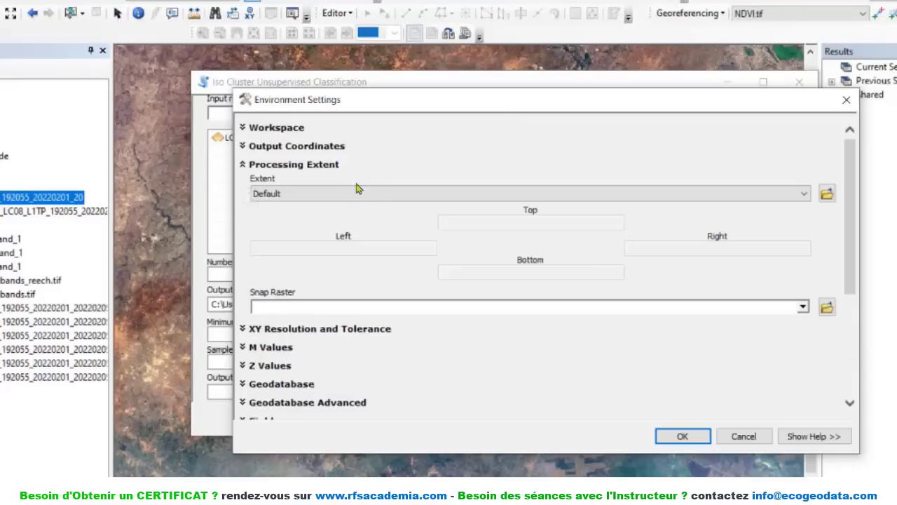
{"action": "left_click", "coordinate": [805, 195]}
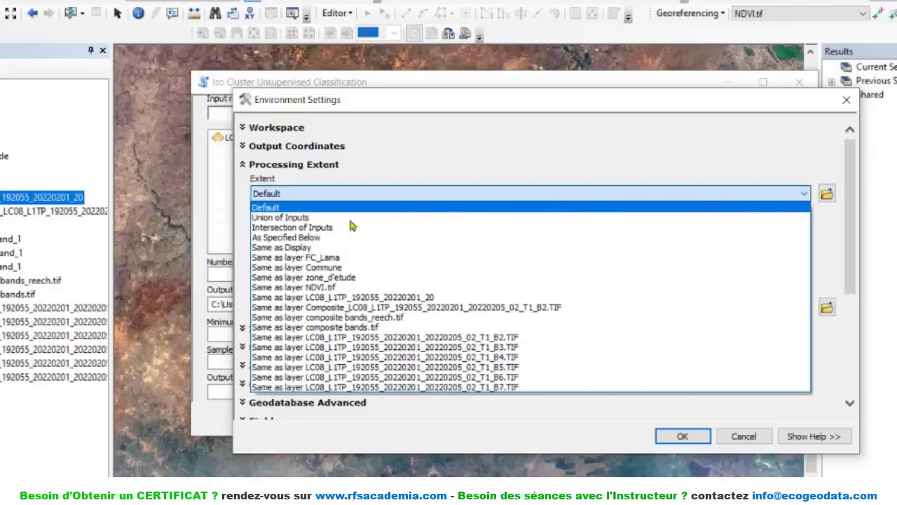
{"action": "left_click", "coordinate": [291, 278]}
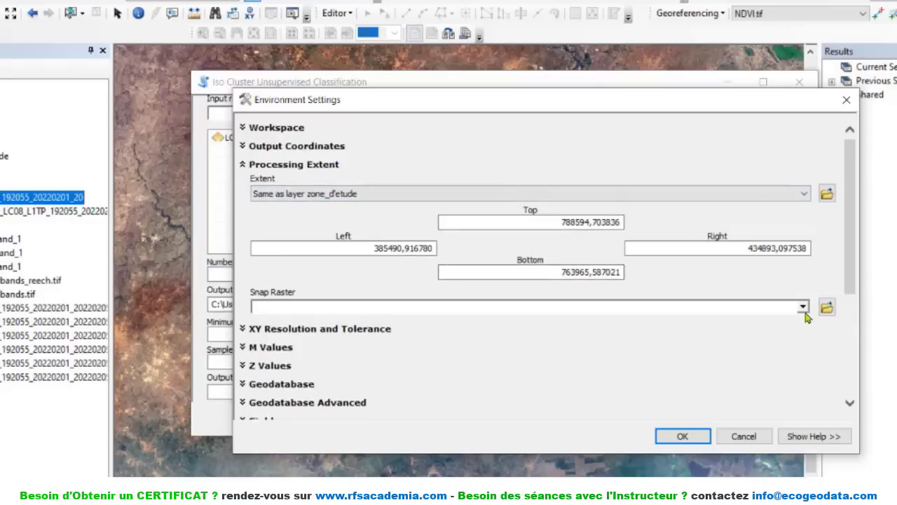
Step: Set the raster analysis mask to zone_d'etude, accept the environment settings and run the unsupervised classification
{"action": "scroll", "coordinate": [832, 252], "scroll_direction": "down", "scroll_amount": 5}
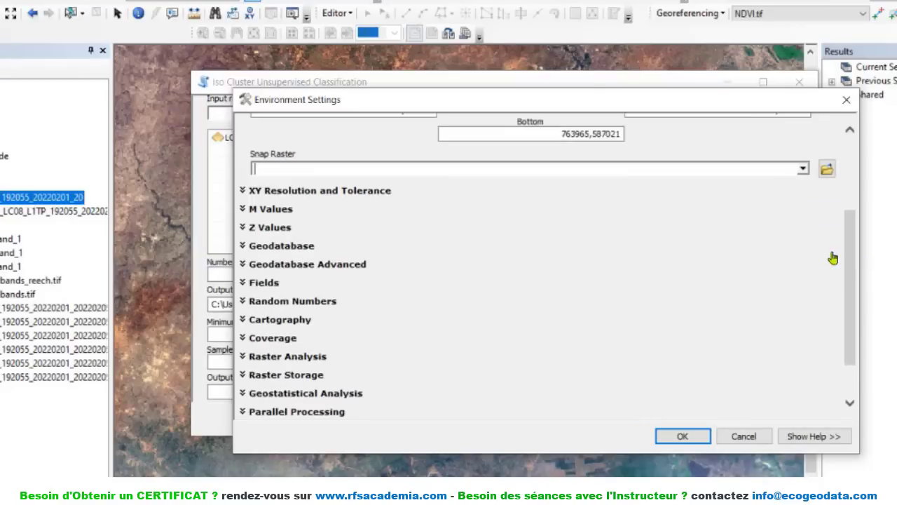
{"action": "scroll", "coordinate": [834, 270], "scroll_direction": "down", "scroll_amount": 2}
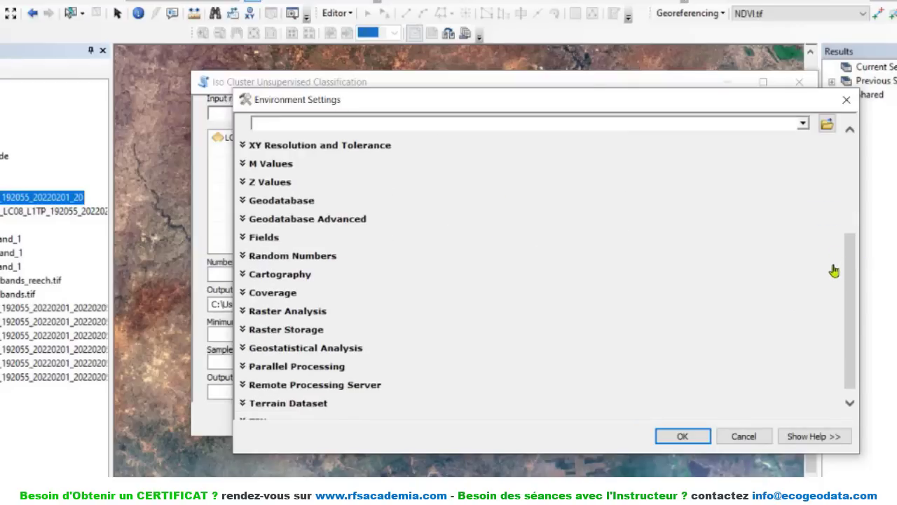
{"action": "left_click", "coordinate": [260, 313]}
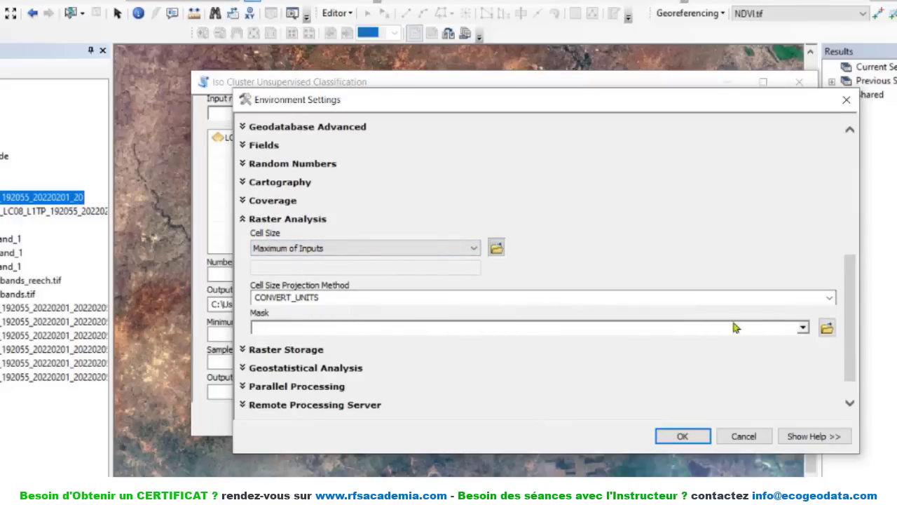
{"action": "left_click", "coordinate": [803, 329]}
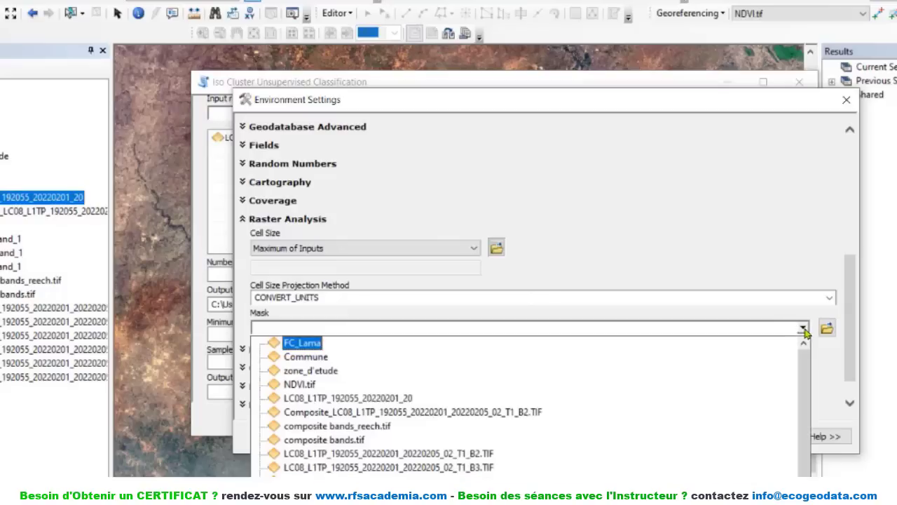
{"action": "left_click", "coordinate": [321, 370]}
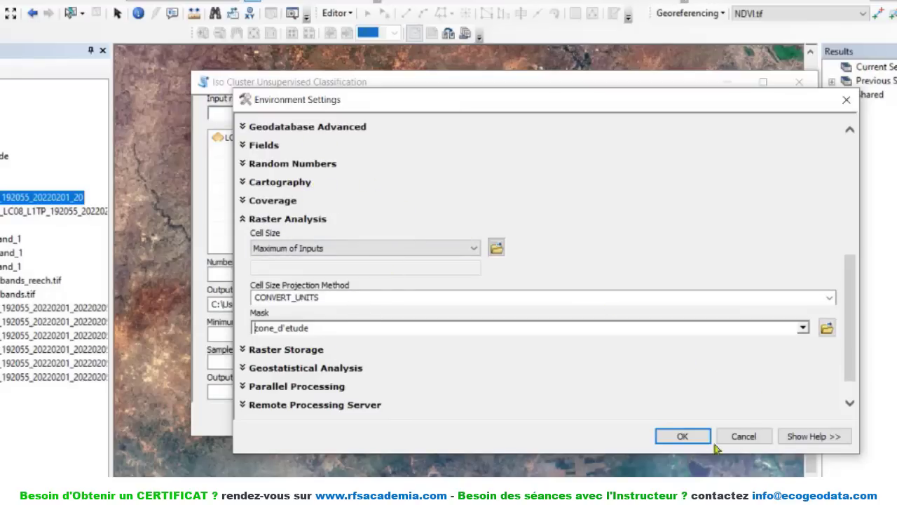
{"action": "left_click", "coordinate": [689, 438]}
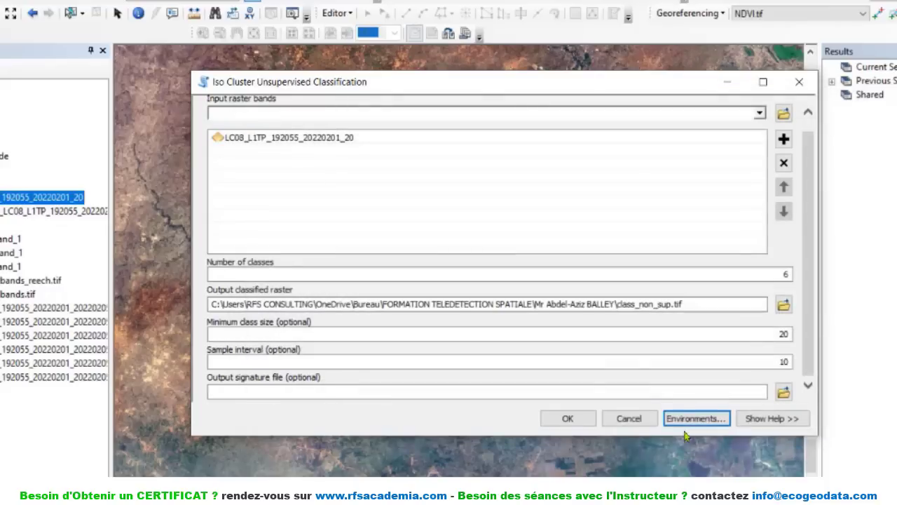
{"action": "left_click_drag", "start_coordinate": [550, 90], "coordinate": [522, 110]}
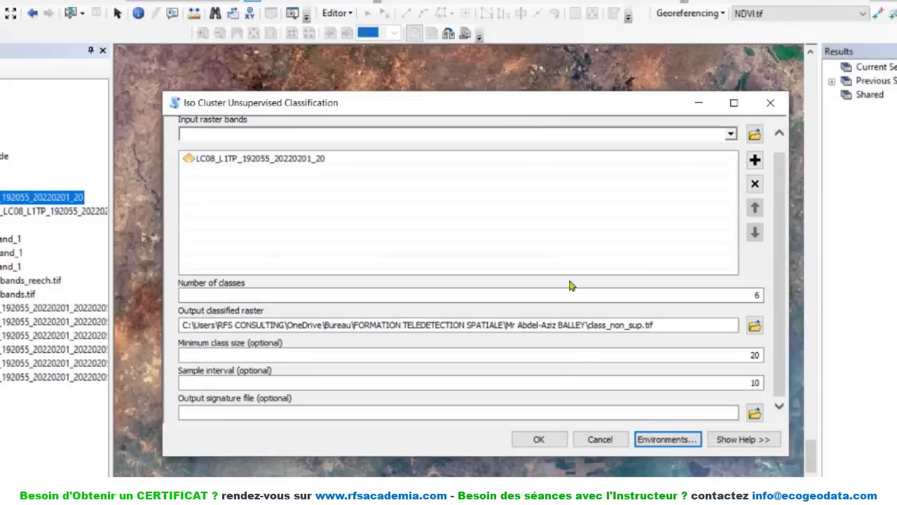
{"action": "left_click", "coordinate": [542, 438]}
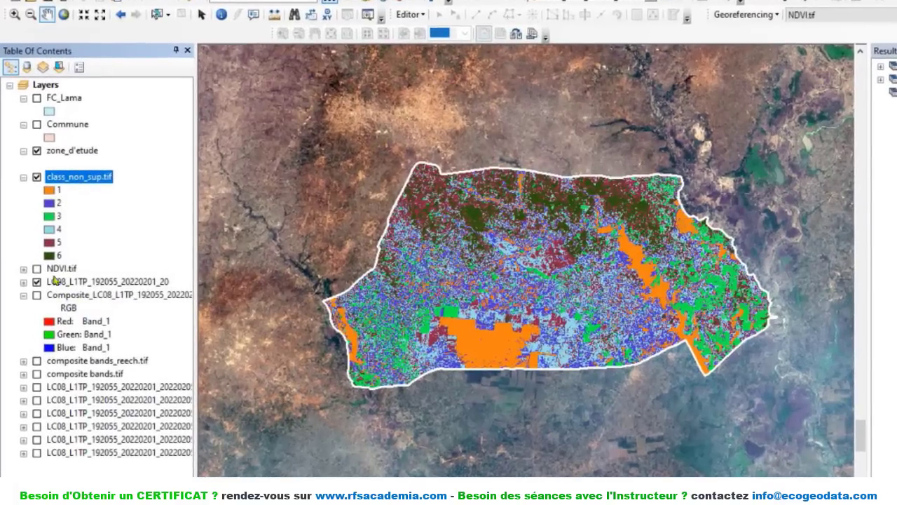
Step: Hide the LC08_L1TP_192055_20220201_20 layer and inspect the class_non_sup.tif classes up close
{"action": "left_click", "coordinate": [36, 282]}
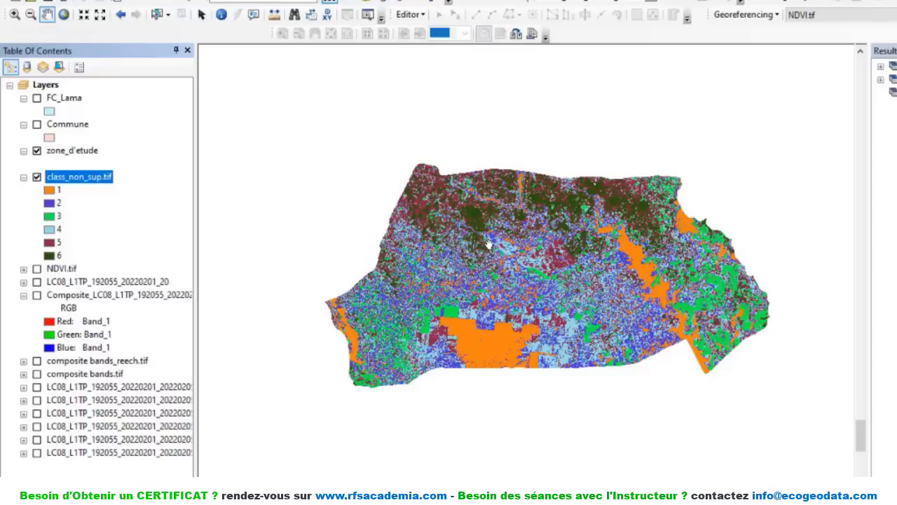
{"action": "left_click_drag", "start_coordinate": [452, 265], "coordinate": [464, 264]}
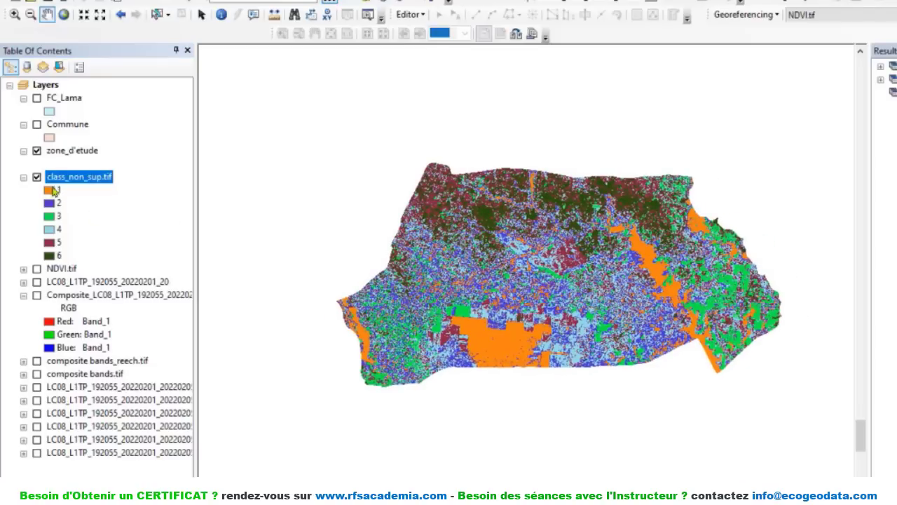
{"action": "scroll", "coordinate": [471, 300], "scroll_direction": "down", "scroll_amount": 5}
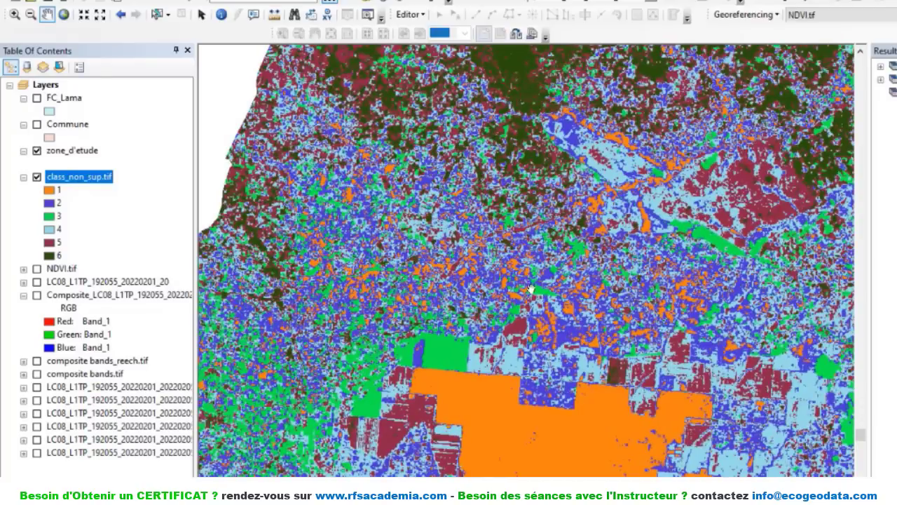
Step: Show the LC08_L1TP_192055_20220201_20 layer and compare it with class_non_sup.tif across the study area by switching the classification's visibility
{"action": "scroll", "coordinate": [530, 289], "scroll_direction": "up", "scroll_amount": 3}
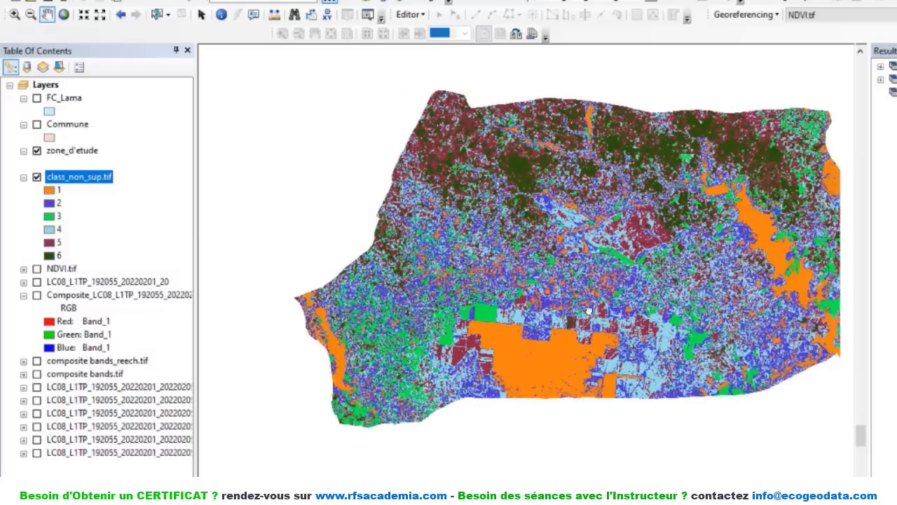
{"action": "left_click_drag", "start_coordinate": [590, 311], "coordinate": [573, 313]}
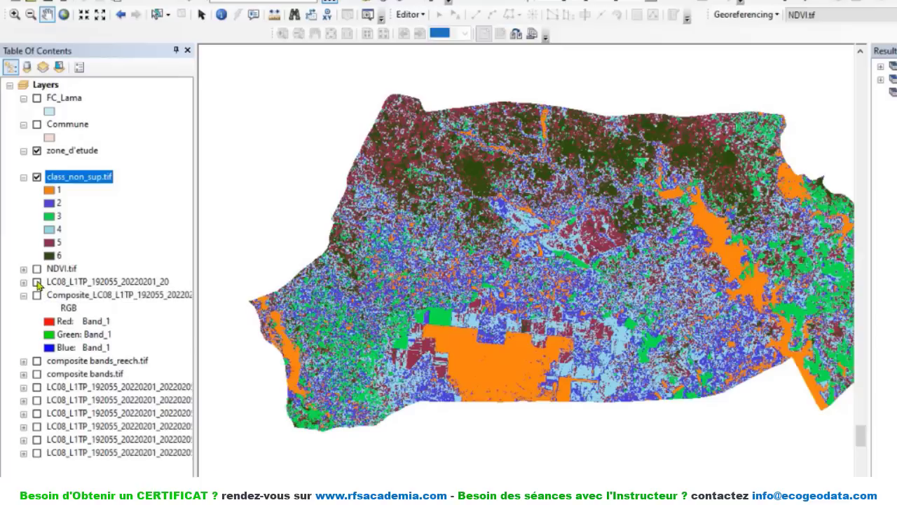
{"action": "left_click", "coordinate": [37, 282]}
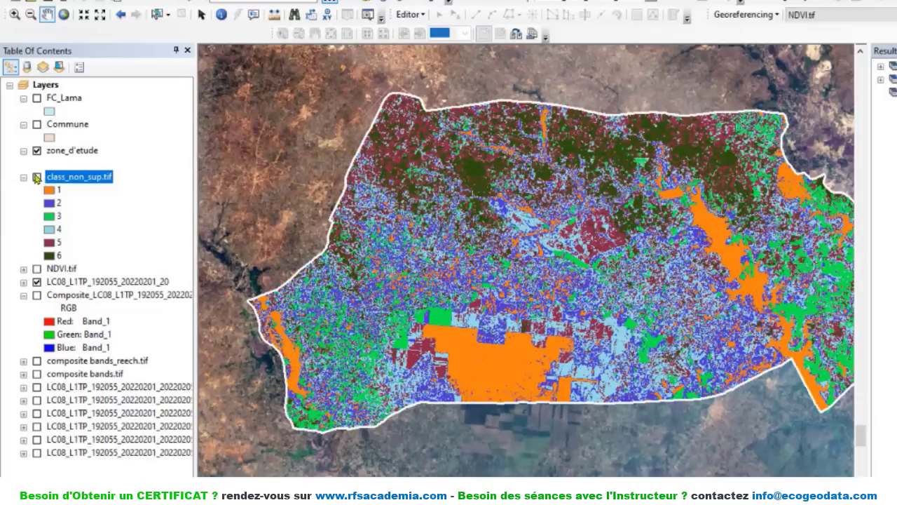
{"action": "left_click", "coordinate": [37, 177]}
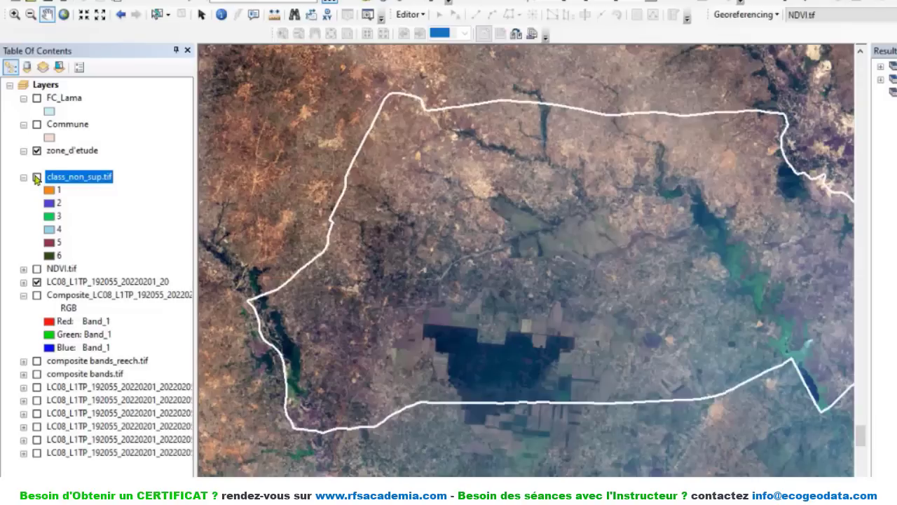
{"action": "left_click", "coordinate": [37, 177]}
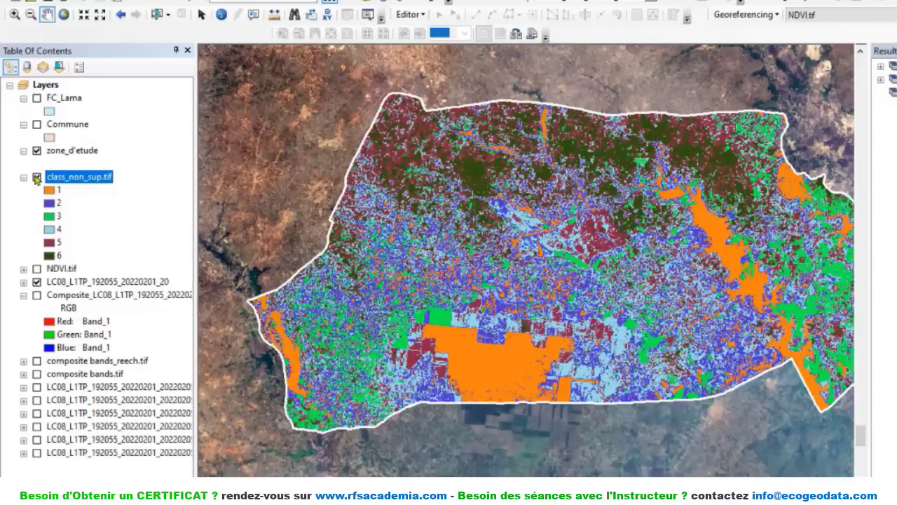
{"action": "scroll", "coordinate": [491, 364], "scroll_direction": "down", "scroll_amount": 2}
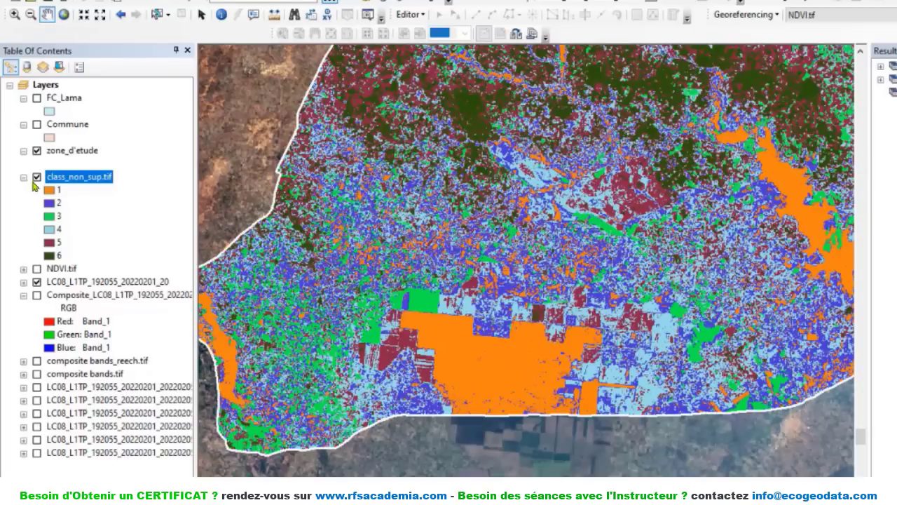
{"action": "left_click", "coordinate": [37, 178]}
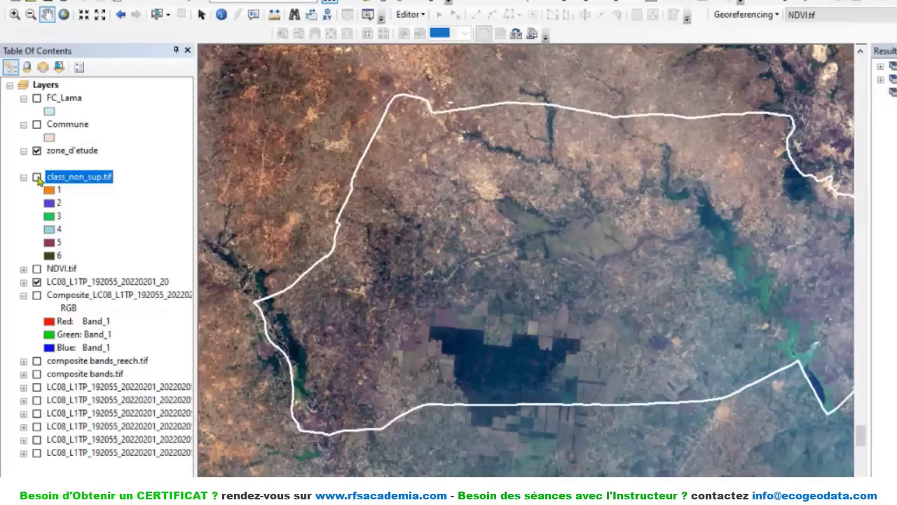
{"action": "left_click", "coordinate": [37, 178]}
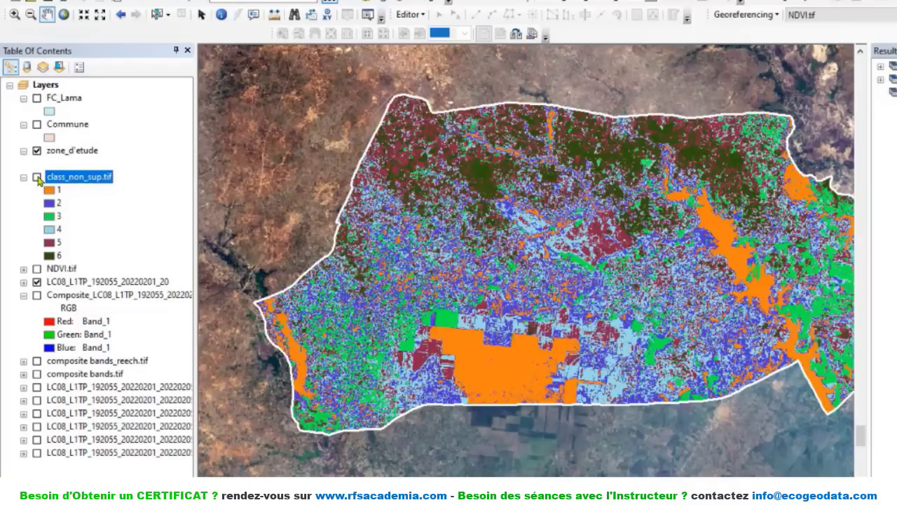
{"action": "left_click", "coordinate": [37, 178]}
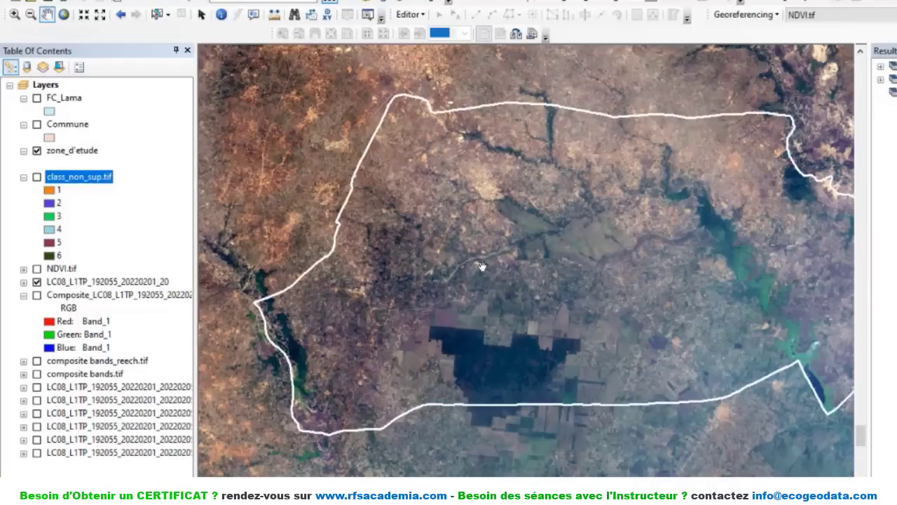
Step: Compare class_non_sup.tif with the Landsat image around the bright settlement north of the large dark area, toggling the classification
{"action": "scroll", "coordinate": [587, 267], "scroll_direction": "up", "scroll_amount": 1}
{"action": "scroll", "coordinate": [588, 267], "scroll_direction": "down", "scroll_amount": 3}
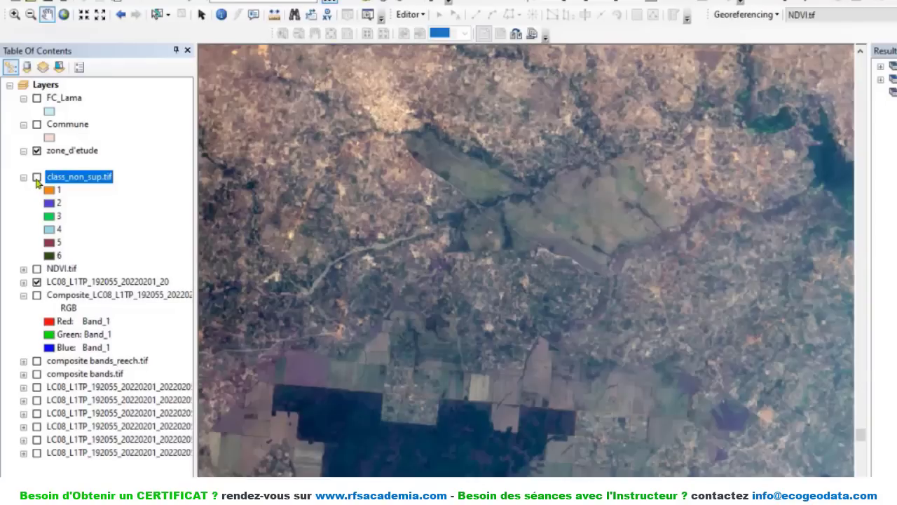
{"action": "left_click", "coordinate": [37, 177]}
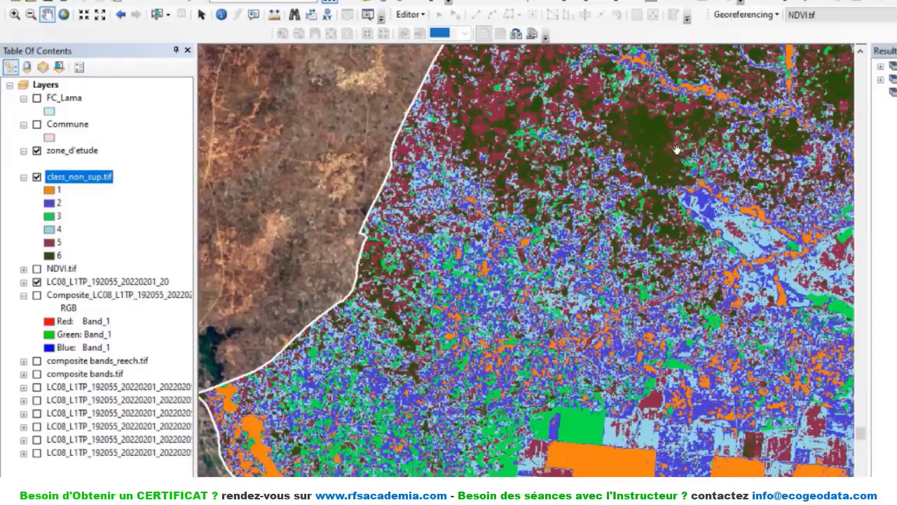
{"action": "scroll", "coordinate": [663, 177], "scroll_direction": "down", "scroll_amount": 2}
{"action": "scroll", "coordinate": [652, 171], "scroll_direction": "up", "scroll_amount": 4}
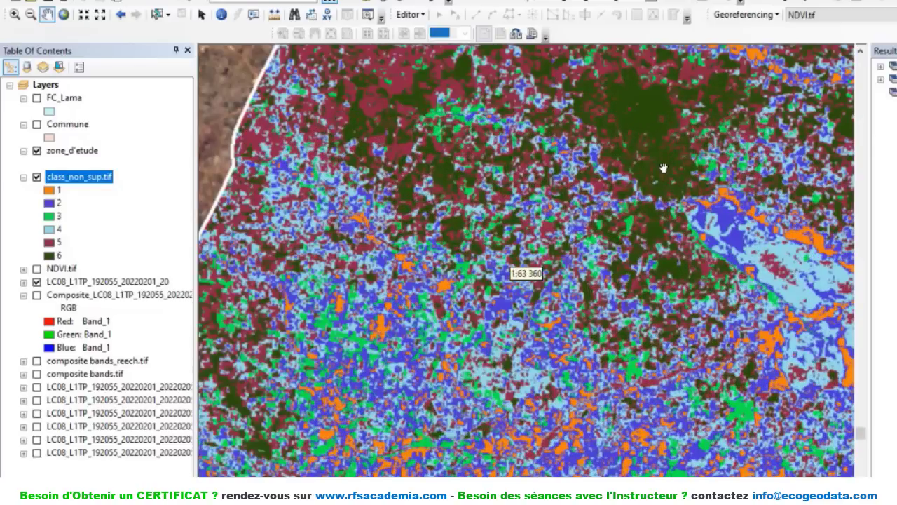
{"action": "left_click", "coordinate": [36, 177]}
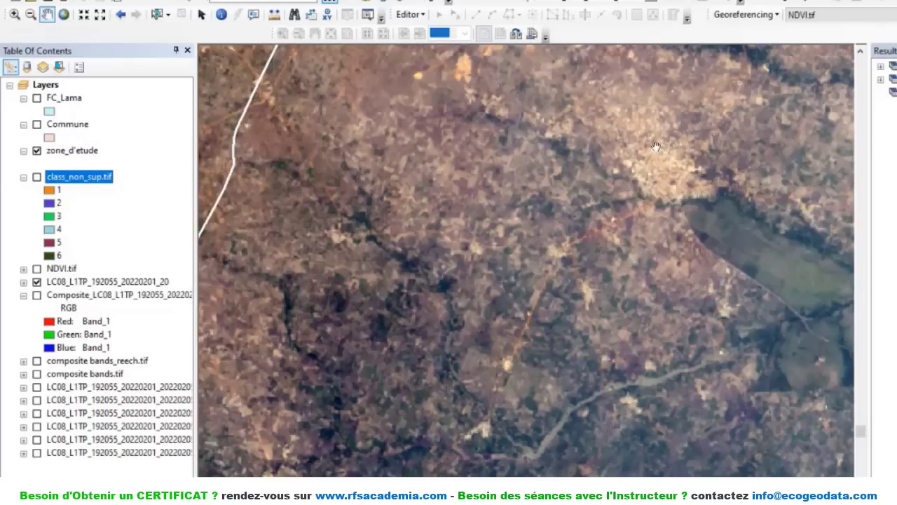
{"action": "left_click", "coordinate": [36, 178]}
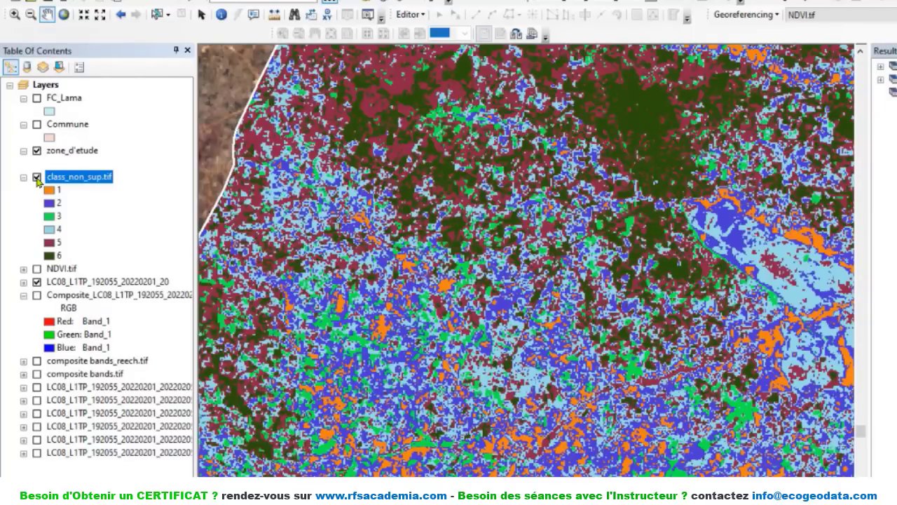
{"action": "left_click", "coordinate": [36, 177]}
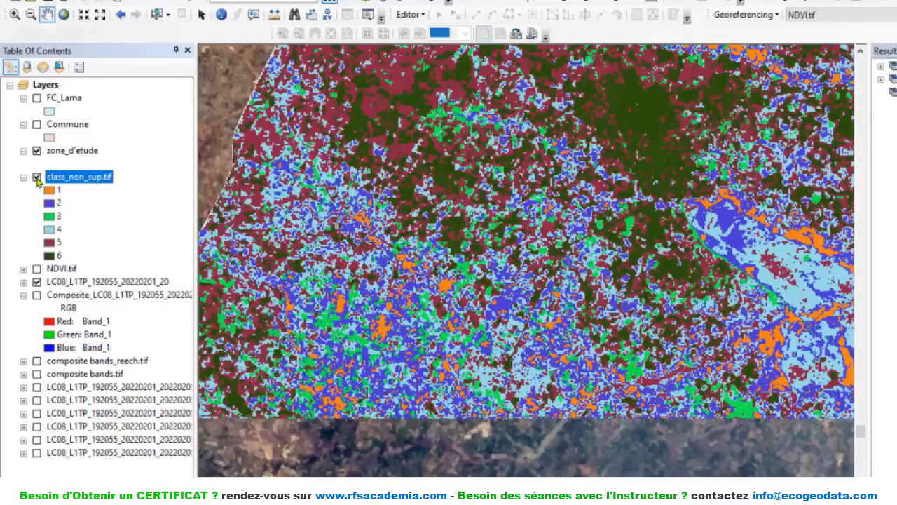
{"action": "left_click", "coordinate": [36, 177]}
Step: Examine the water body along the study area's western boundary in the Landsat image, then show class_non_sup.tif over it
{"action": "scroll", "coordinate": [359, 222], "scroll_direction": "down", "scroll_amount": 5}
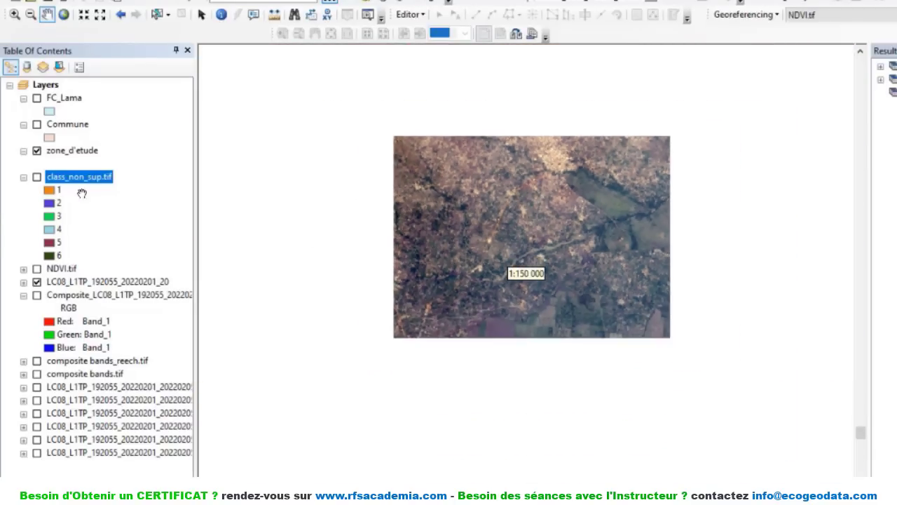
{"action": "scroll", "coordinate": [567, 250], "scroll_direction": "up", "scroll_amount": 5}
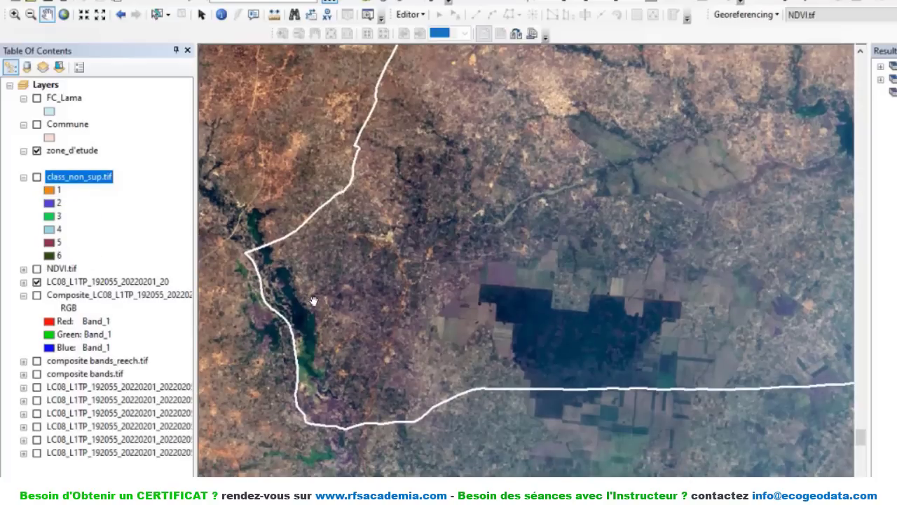
{"action": "scroll", "coordinate": [281, 329], "scroll_direction": "down", "scroll_amount": 1}
{"action": "scroll", "coordinate": [281, 329], "scroll_direction": "down", "scroll_amount": 3}
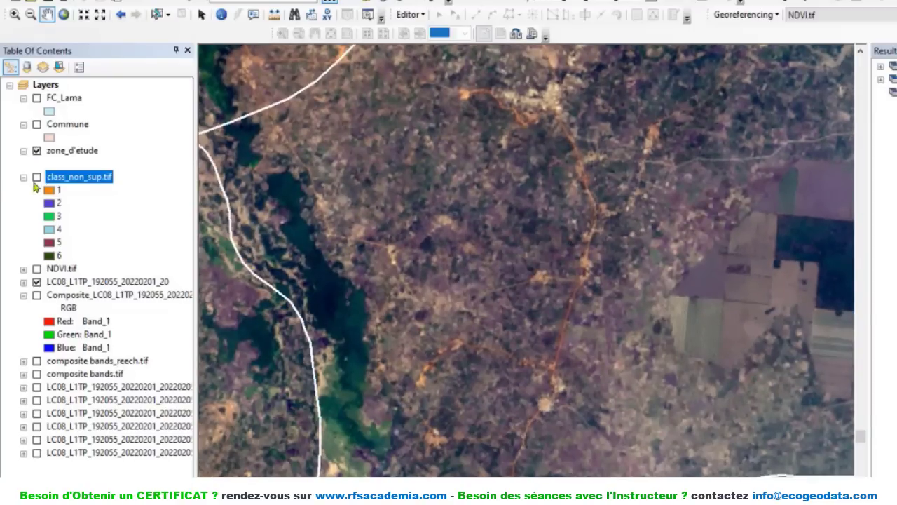
{"action": "left_click", "coordinate": [37, 178]}
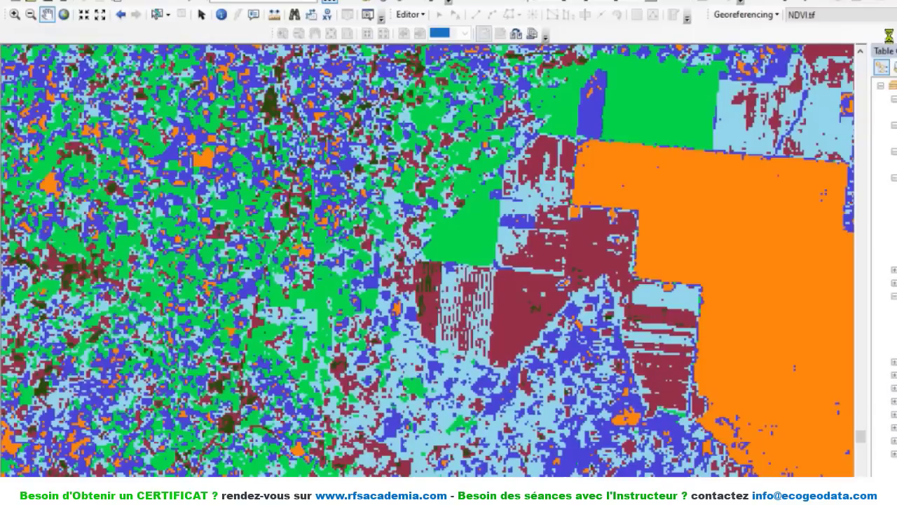
Step: Open the Image Analysis window and use the Swipe tool on class_non_sup.tif to compare it with the Landsat image beneath
{"action": "scroll", "coordinate": [555, 254], "scroll_direction": "up", "scroll_amount": 3}
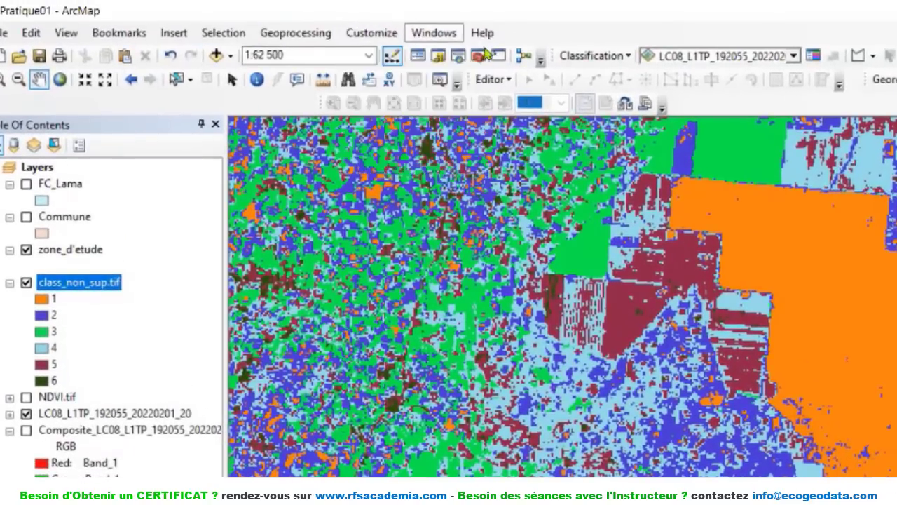
{"action": "left_click", "coordinate": [434, 34]}
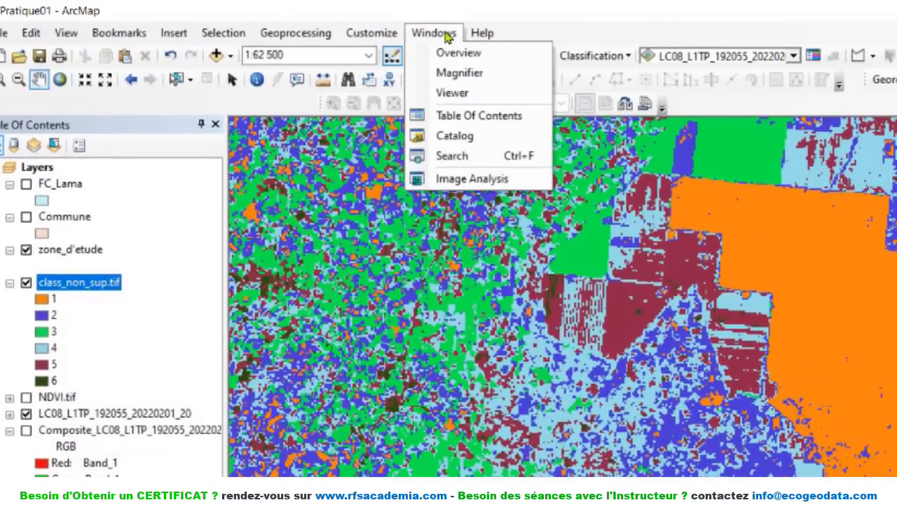
{"action": "left_click", "coordinate": [447, 180]}
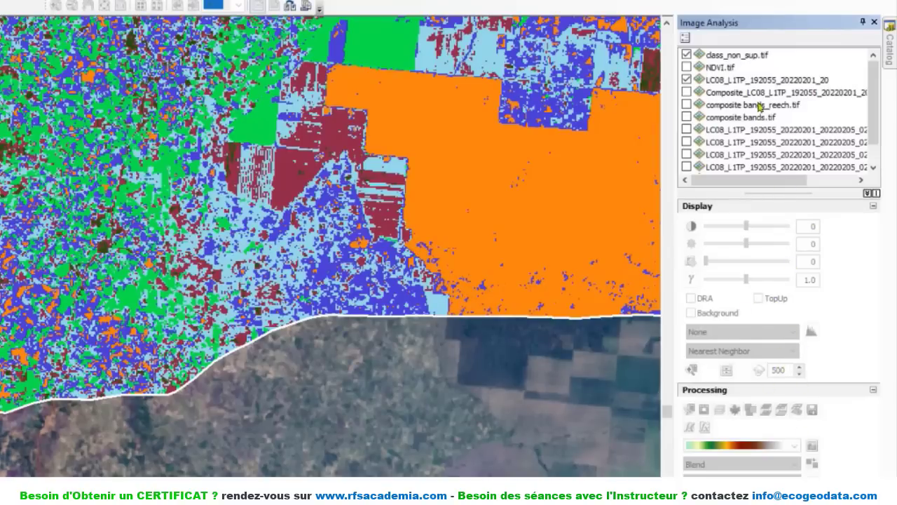
{"action": "left_click", "coordinate": [723, 56]}
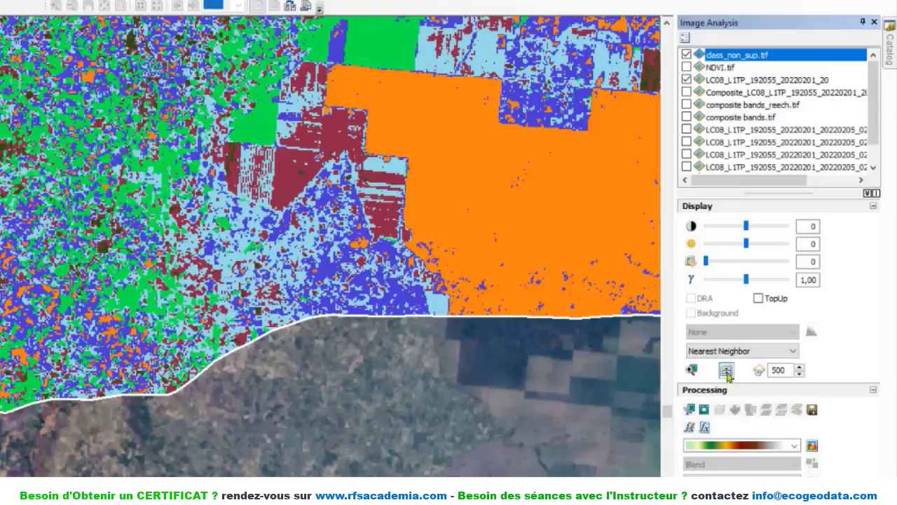
{"action": "left_click", "coordinate": [729, 370]}
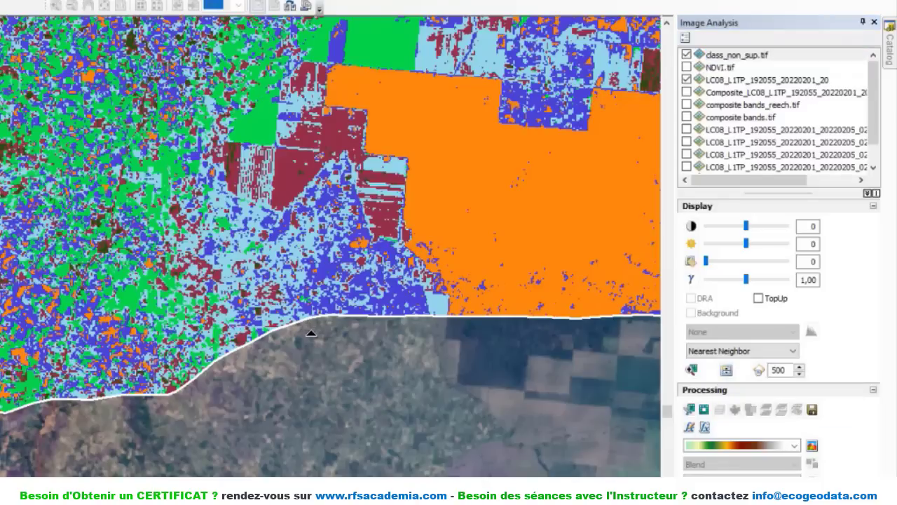
{"action": "left_click_drag", "start_coordinate": [303, 331], "coordinate": [591, 418]}
{"action": "left_click", "coordinate": [705, 56]}
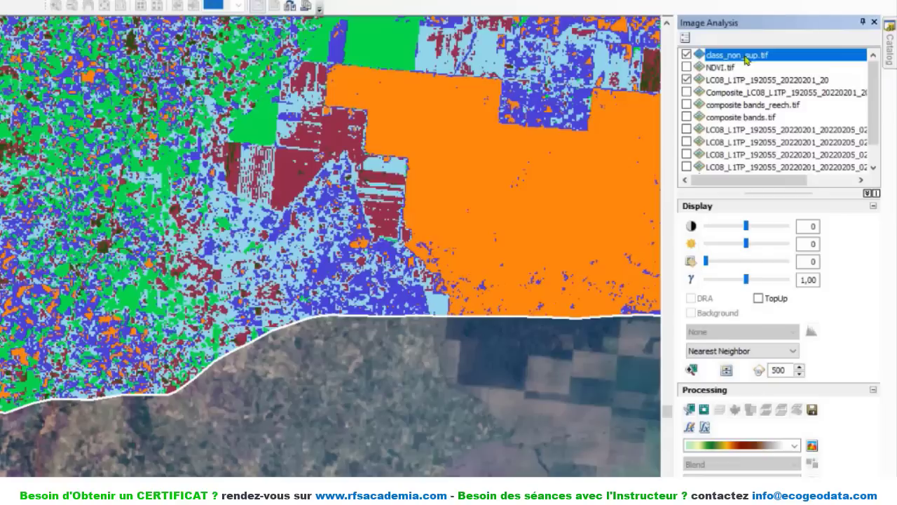
{"action": "left_click", "coordinate": [726, 370]}
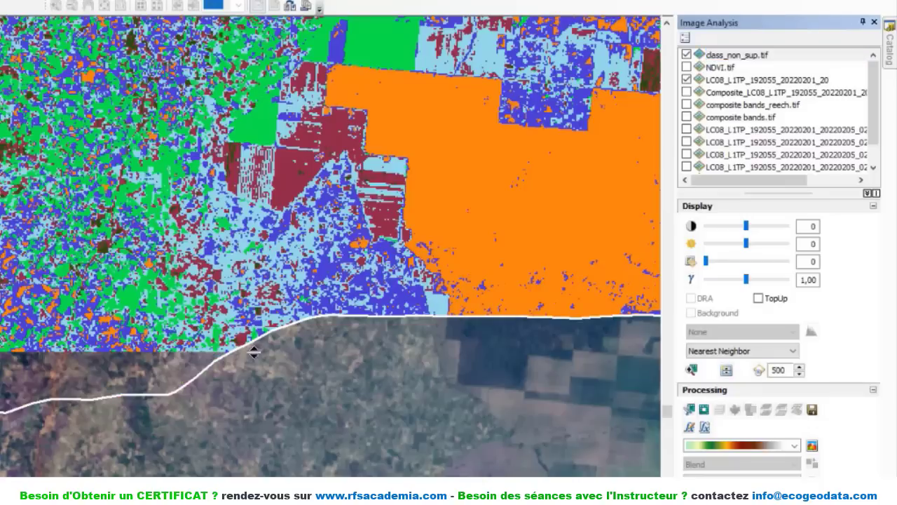
{"action": "mouse_move", "coordinate": [254, 351]}
{"action": "left_mouse_down"}
{"action": "mouse_move", "coordinate": [260, 357]}
{"action": "mouse_move", "coordinate": [332, 144]}
{"action": "mouse_move", "coordinate": [371, 98]}
{"action": "mouse_move", "coordinate": [375, 196]}
{"action": "mouse_move", "coordinate": [377, 112]}
{"action": "mouse_move", "coordinate": [403, 296]}
{"action": "mouse_move", "coordinate": [391, 92]}
{"action": "mouse_move", "coordinate": [393, 266]}
{"action": "mouse_move", "coordinate": [396, 166]}
{"action": "mouse_move", "coordinate": [410, 288]}
{"action": "mouse_move", "coordinate": [413, 186]}
{"action": "mouse_move", "coordinate": [424, 256]}
{"action": "left_mouse_up"}
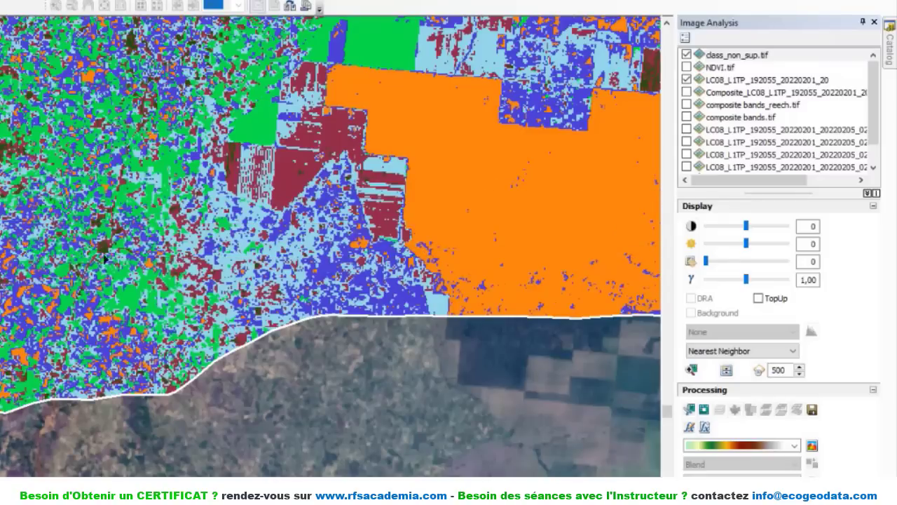
Step: Swipe the classification at pixel level and check its classes against the Landsat image in the southwest of the study area
{"action": "scroll", "coordinate": [98, 258], "scroll_direction": "up", "scroll_amount": 4}
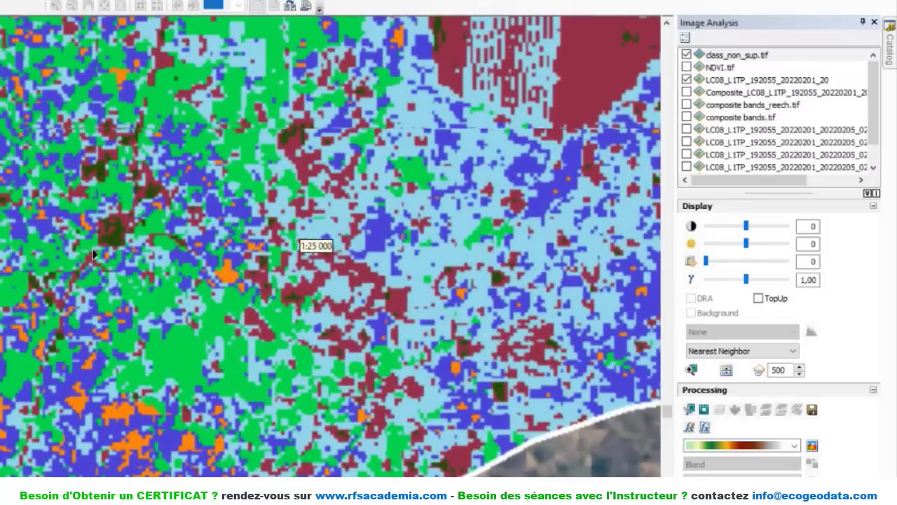
{"action": "scroll", "coordinate": [95, 254], "scroll_direction": "up", "scroll_amount": 2}
{"action": "left_click_drag", "start_coordinate": [38, 228], "coordinate": [2, 252]}
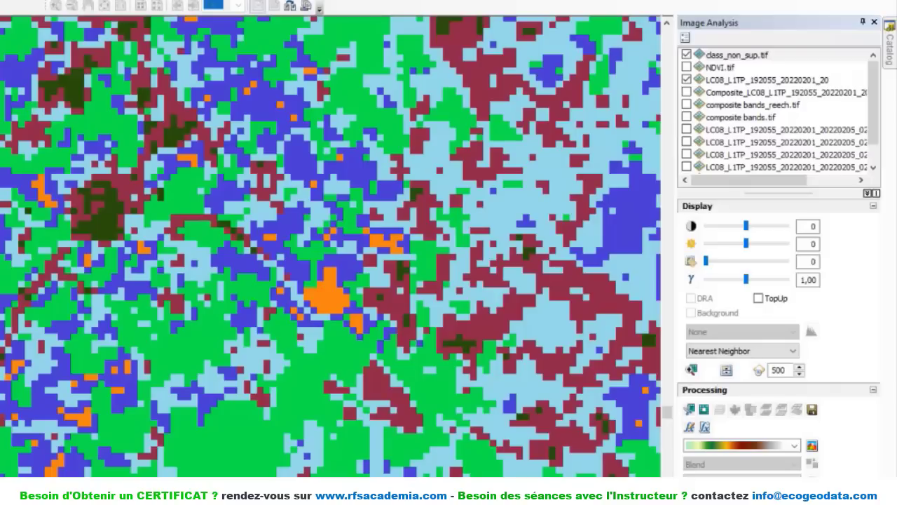
{"action": "scroll", "coordinate": [306, 307], "scroll_direction": "down", "scroll_amount": 3}
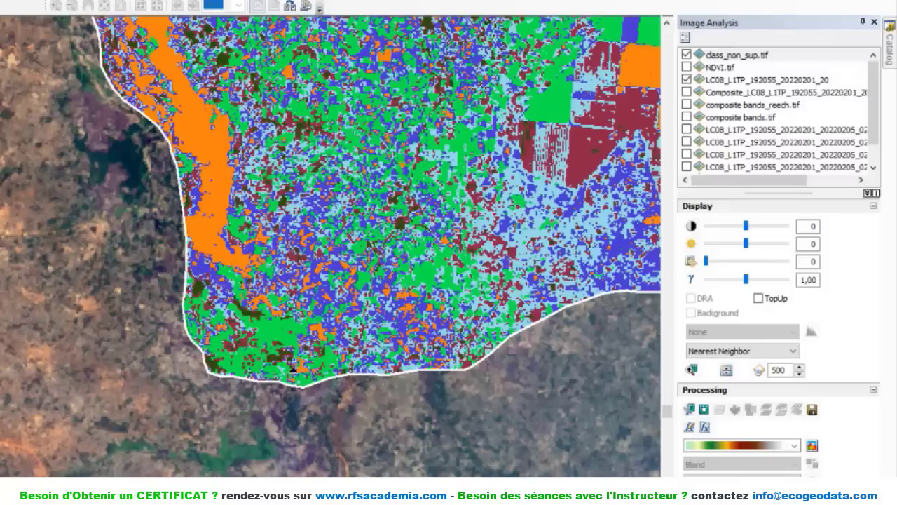
Step: Hide the LC08_L1TP_192055_20220201_20 layer and add the Imagery basemap to the map
{"action": "left_click", "coordinate": [686, 79]}
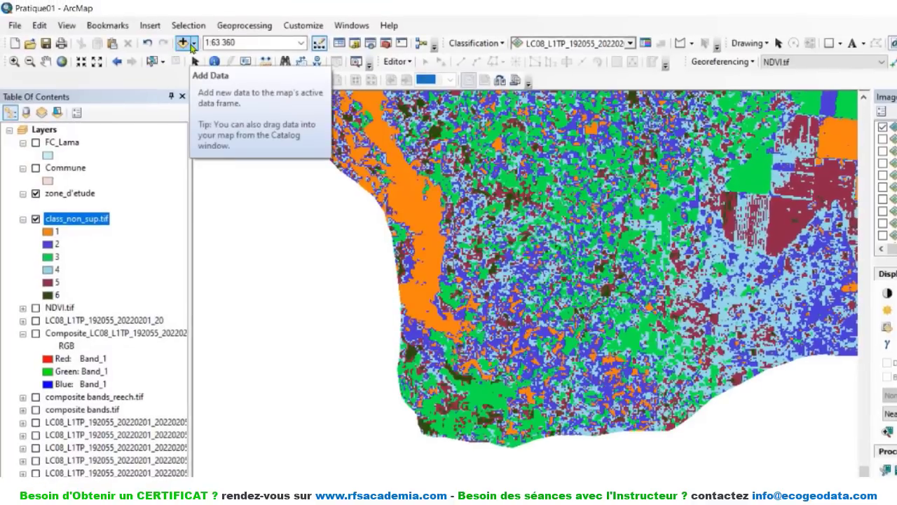
{"action": "left_click", "coordinate": [195, 45]}
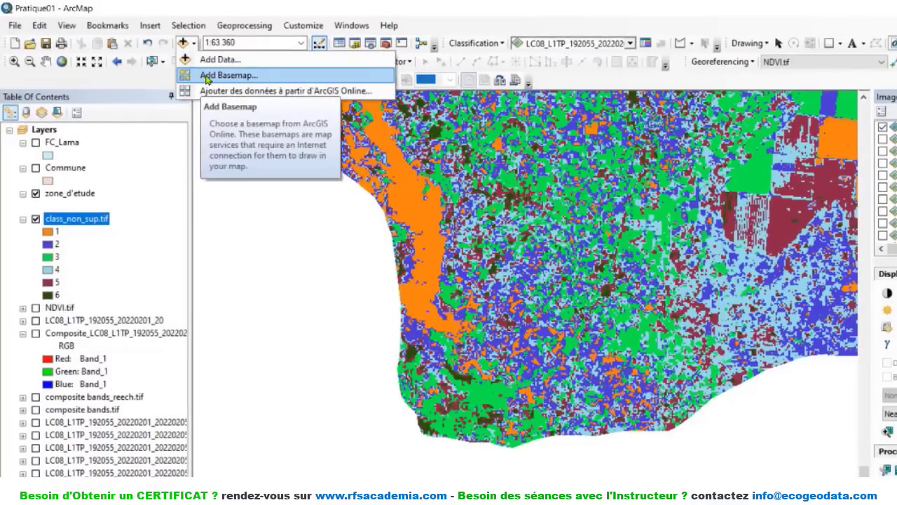
{"action": "left_click", "coordinate": [249, 79]}
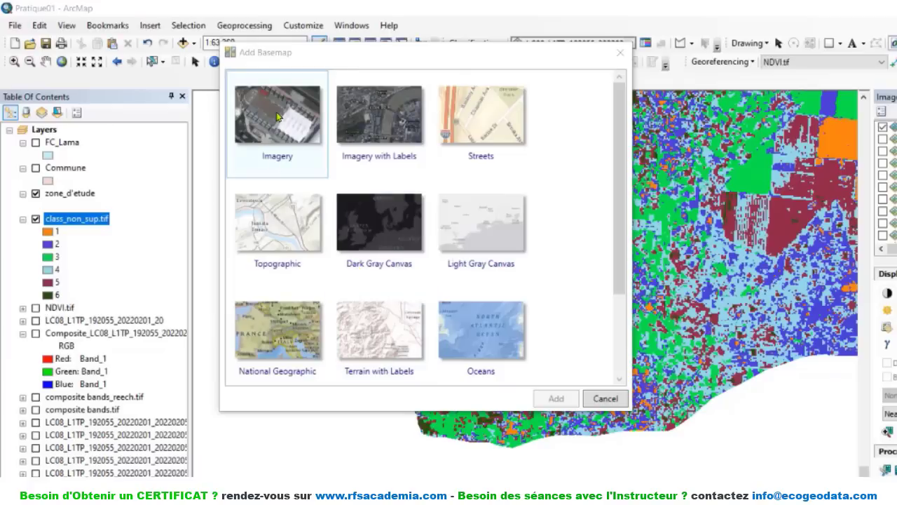
{"action": "left_click", "coordinate": [278, 119]}
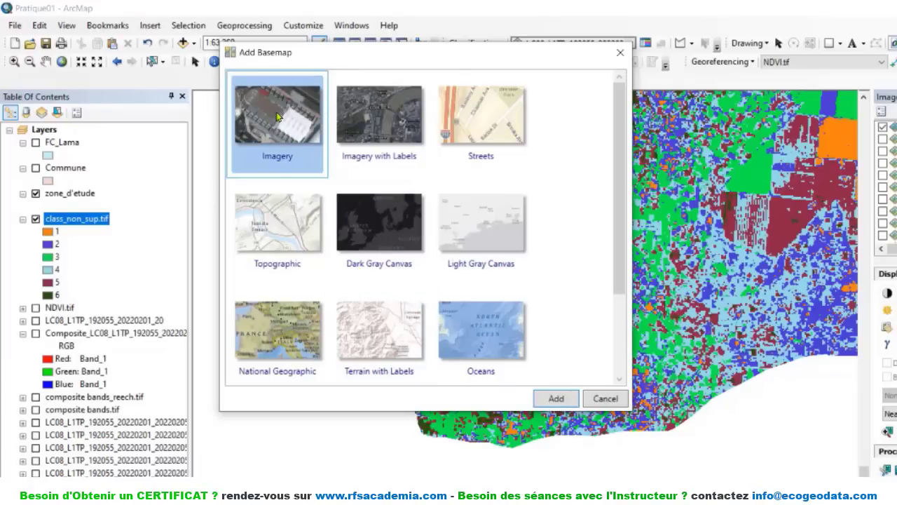
{"action": "left_click", "coordinate": [556, 398]}
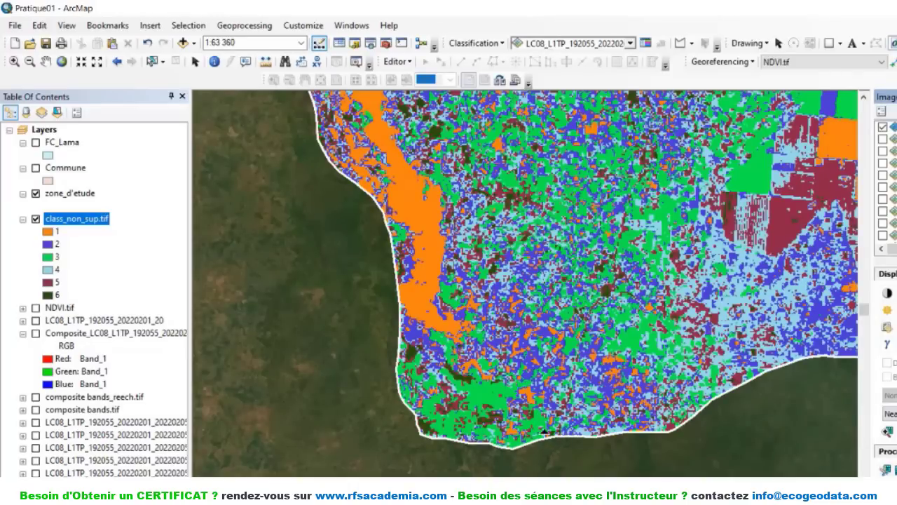
Step: Swipe class_non_sup.tif over the World Imagery basemap near the southern boundary, then switch back to the Pan tool
{"action": "scroll", "coordinate": [517, 449], "scroll_direction": "up", "scroll_amount": 5}
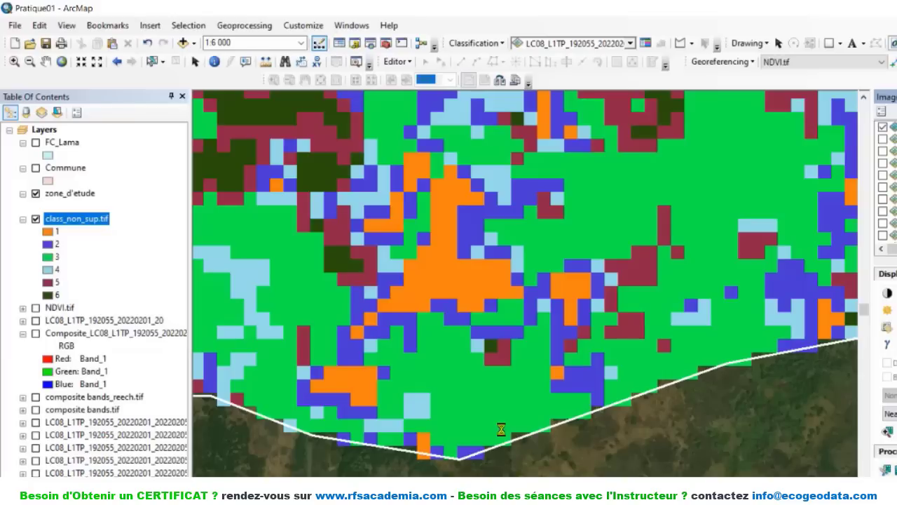
{"action": "left_click_drag", "start_coordinate": [501, 429], "coordinate": [595, 170]}
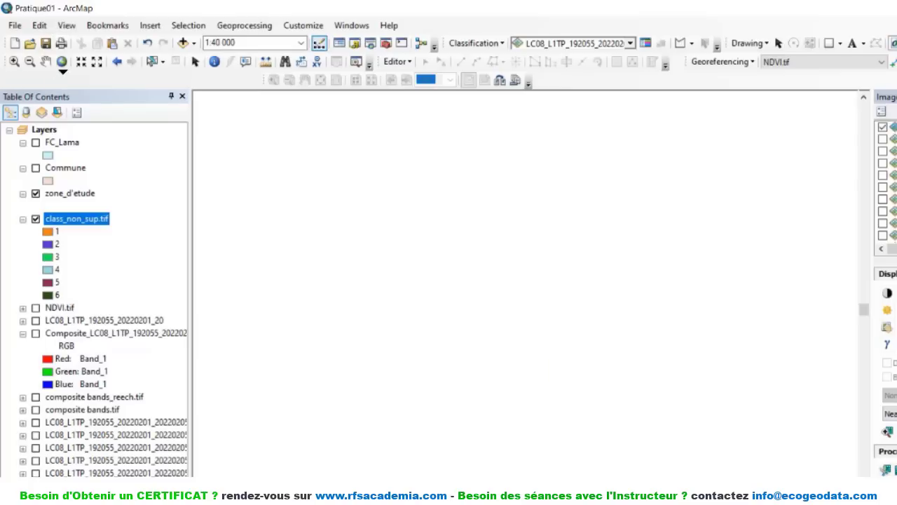
{"action": "left_click", "coordinate": [46, 64]}
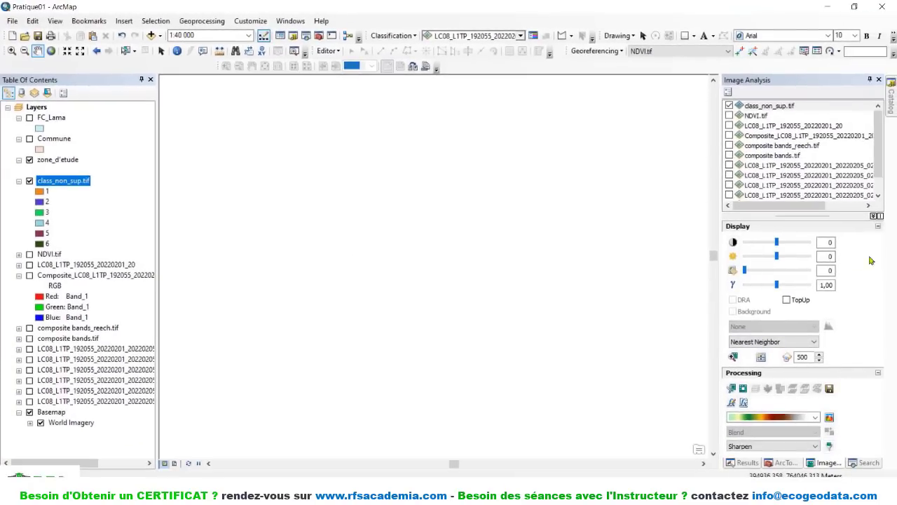
Step: Expand the Reclass toolset of the Spatial Analyst Tools in ArcToolbox
{"action": "left_click", "coordinate": [777, 464]}
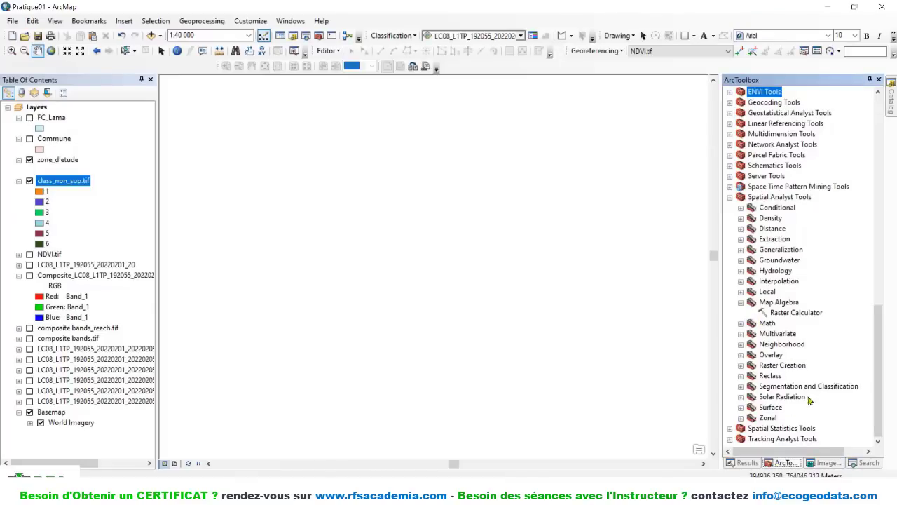
{"action": "left_click", "coordinate": [741, 376]}
{"action": "scroll", "coordinate": [771, 350], "scroll_direction": "down", "scroll_amount": 2}
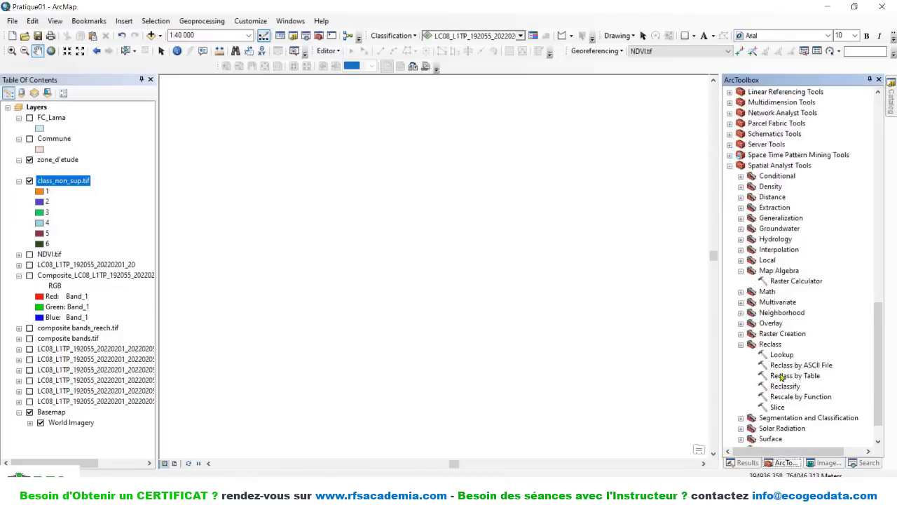